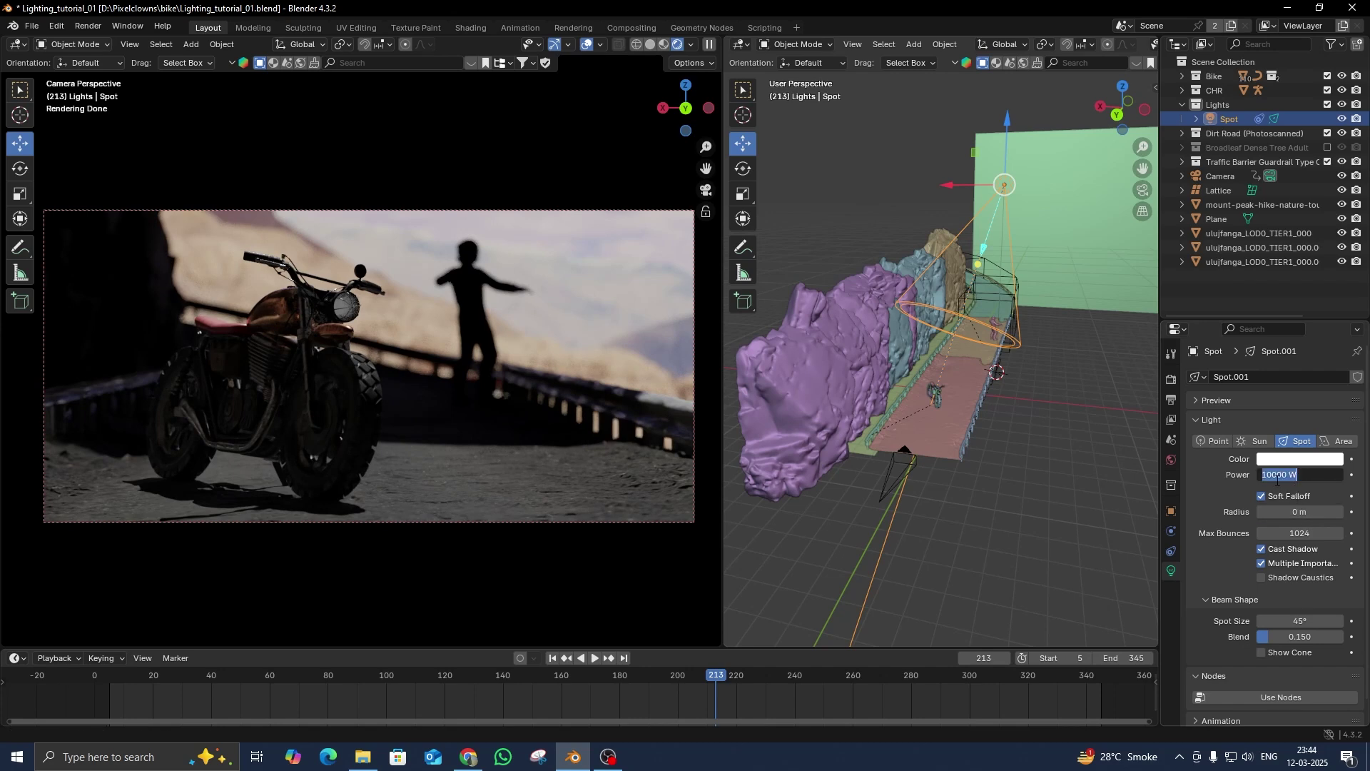
Commit the spot light's power at 100000 W.
{"action": "key", "text": "Return"}
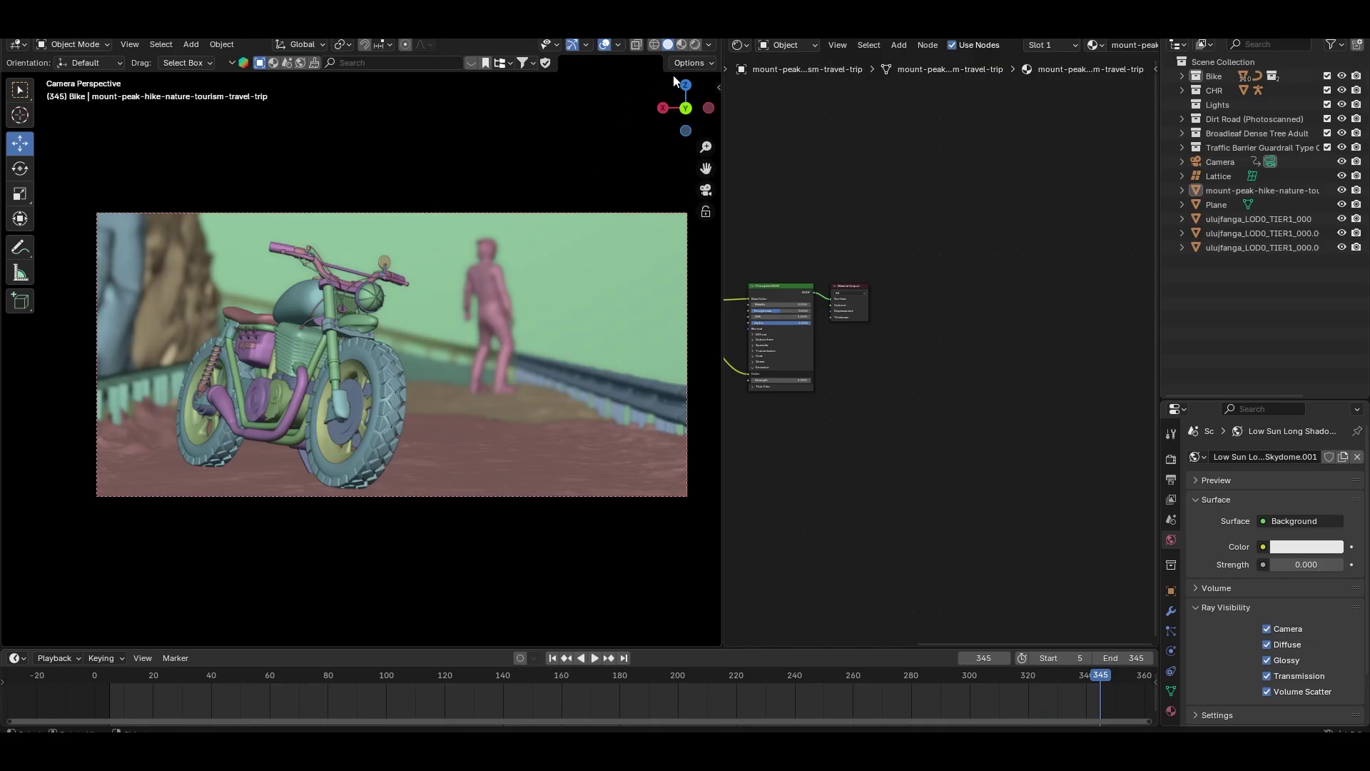
Turn off viewport depth of field, then play the animation and stop it on frame 213.
{"action": "left_click", "coordinate": [709, 47]}
{"action": "left_click", "coordinate": [643, 404]}
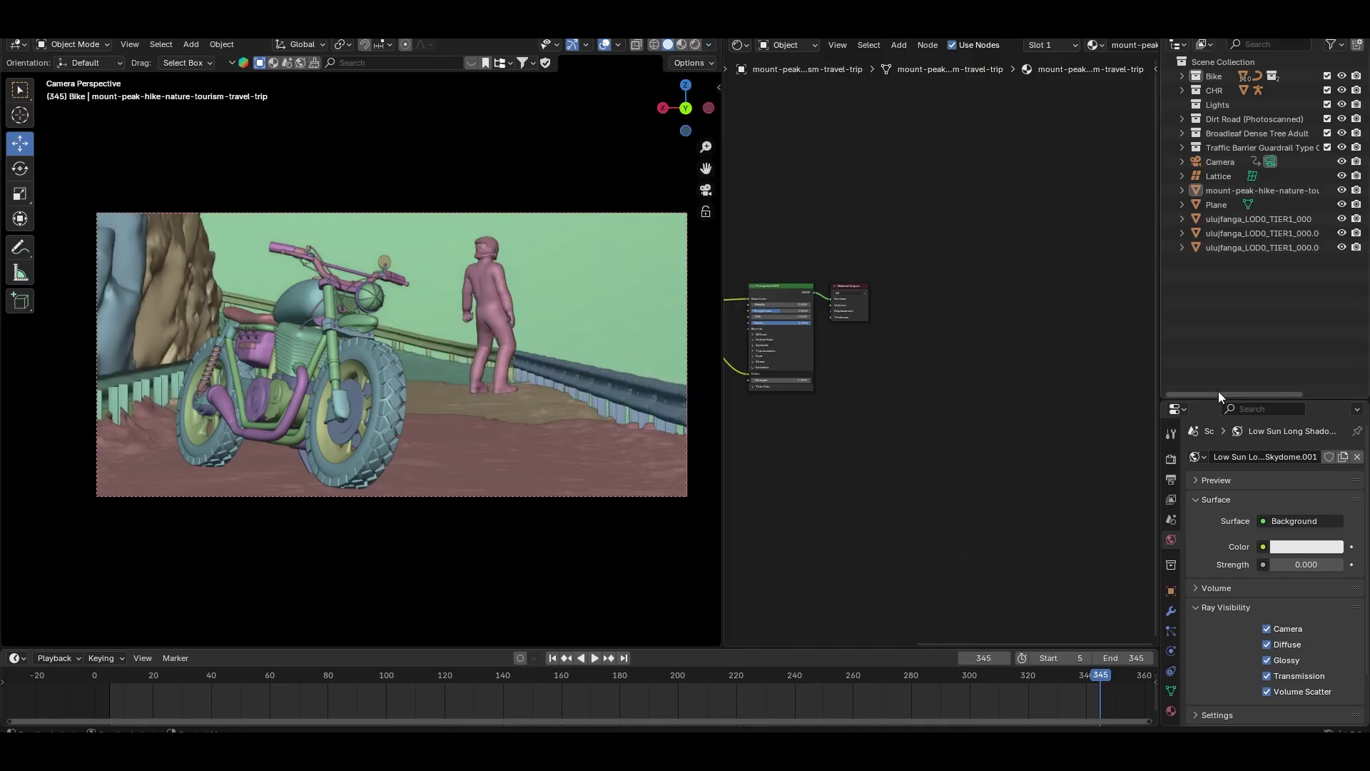
{"action": "key", "text": "space"}
{"action": "left_click_drag", "start_coordinate": [113, 674], "coordinate": [761, 726]}
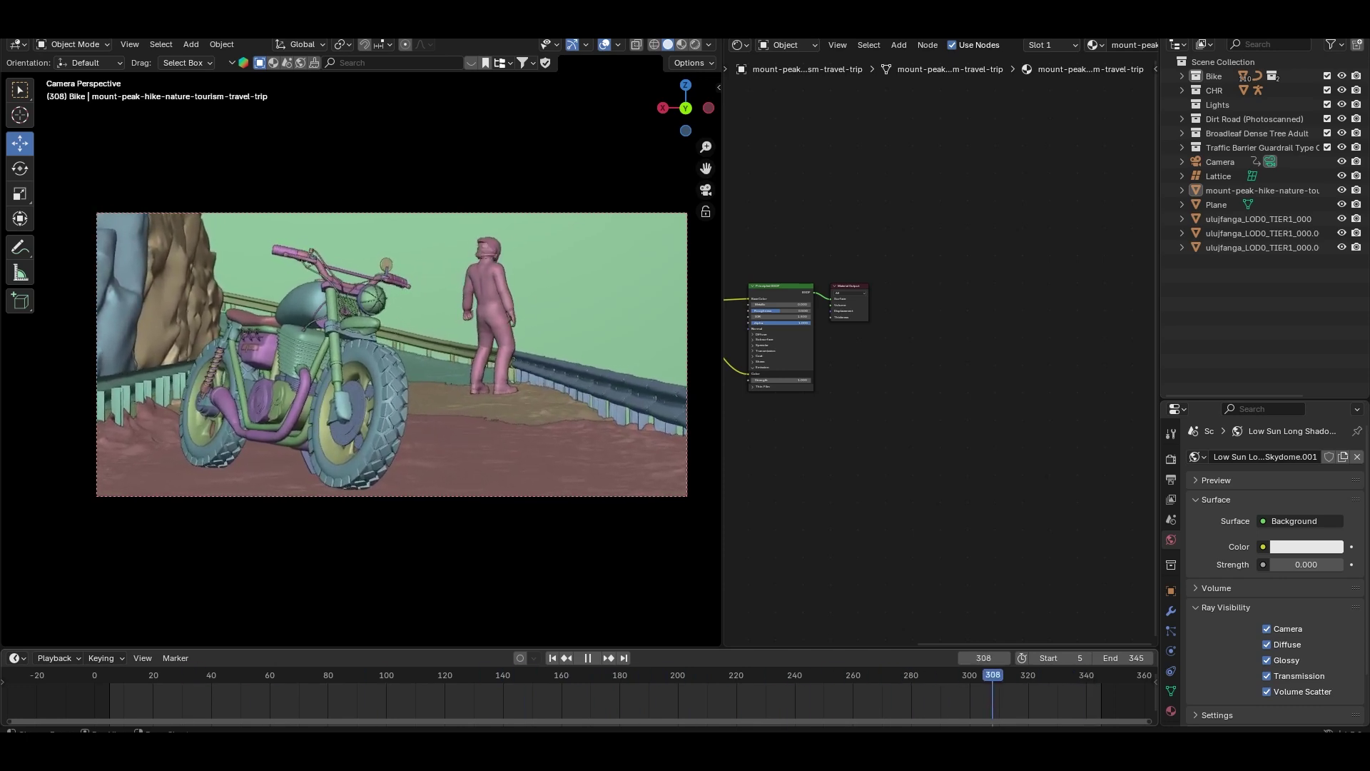
{"action": "key", "text": "space"}
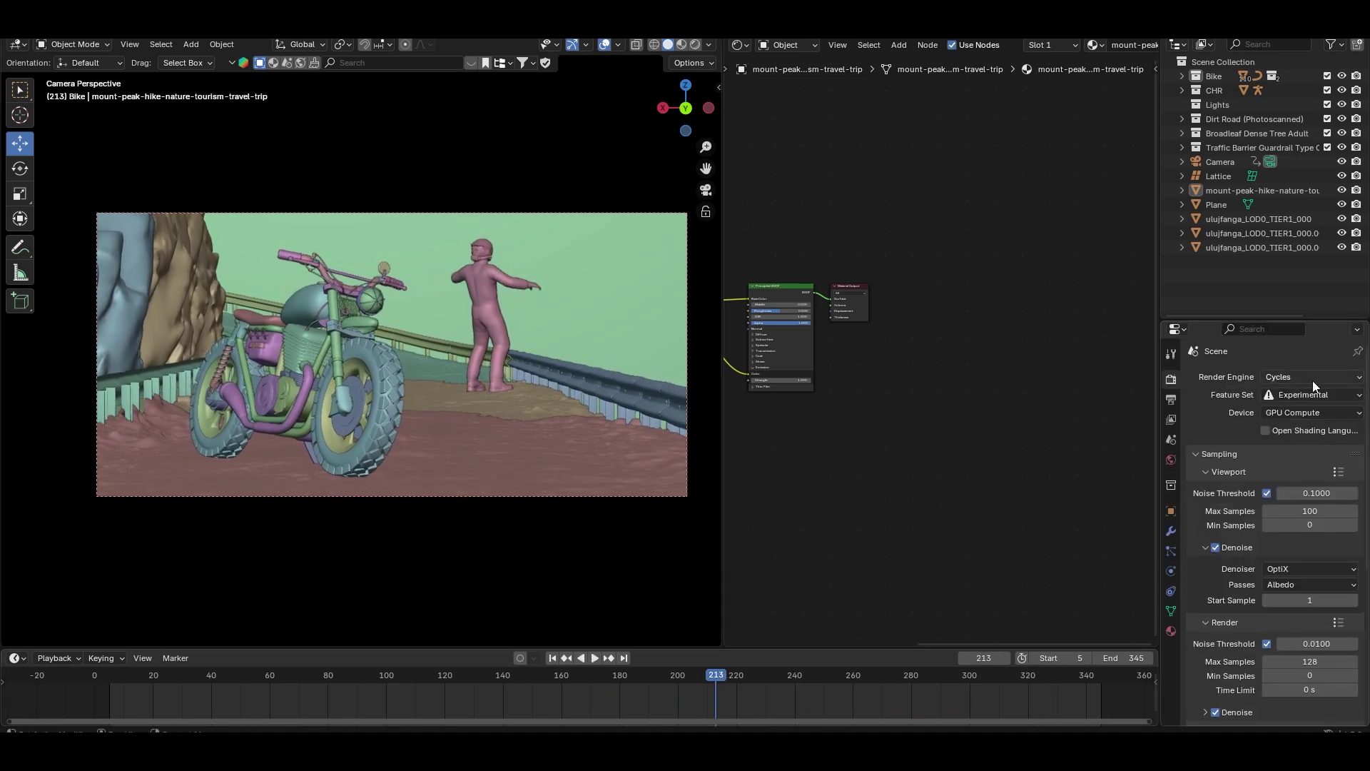
Set the Cycles feature set to Supported, keeping GPU Compute as the device.
{"action": "left_click", "coordinate": [1301, 397]}
{"action": "left_click", "coordinate": [1300, 408]}
{"action": "left_click", "coordinate": [1317, 413]}
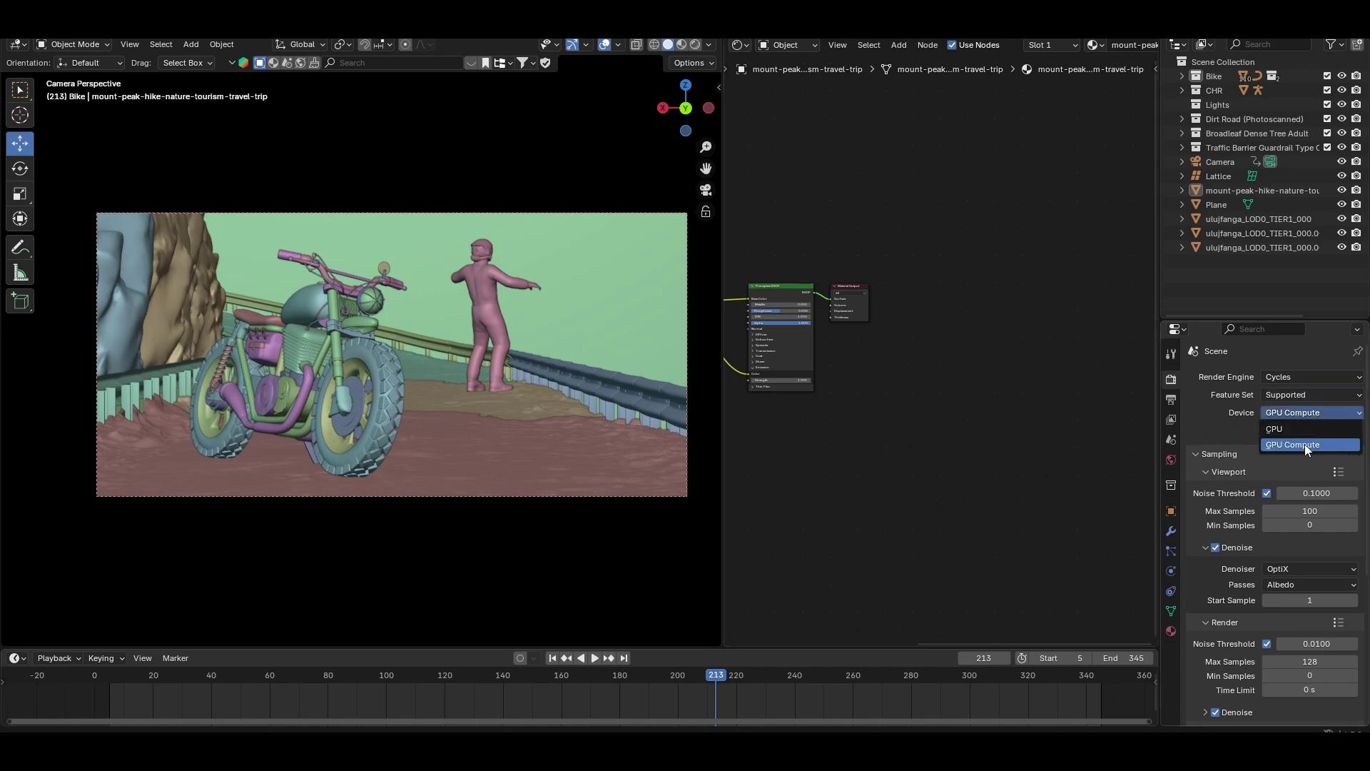
{"action": "left_click", "coordinate": [1293, 414]}
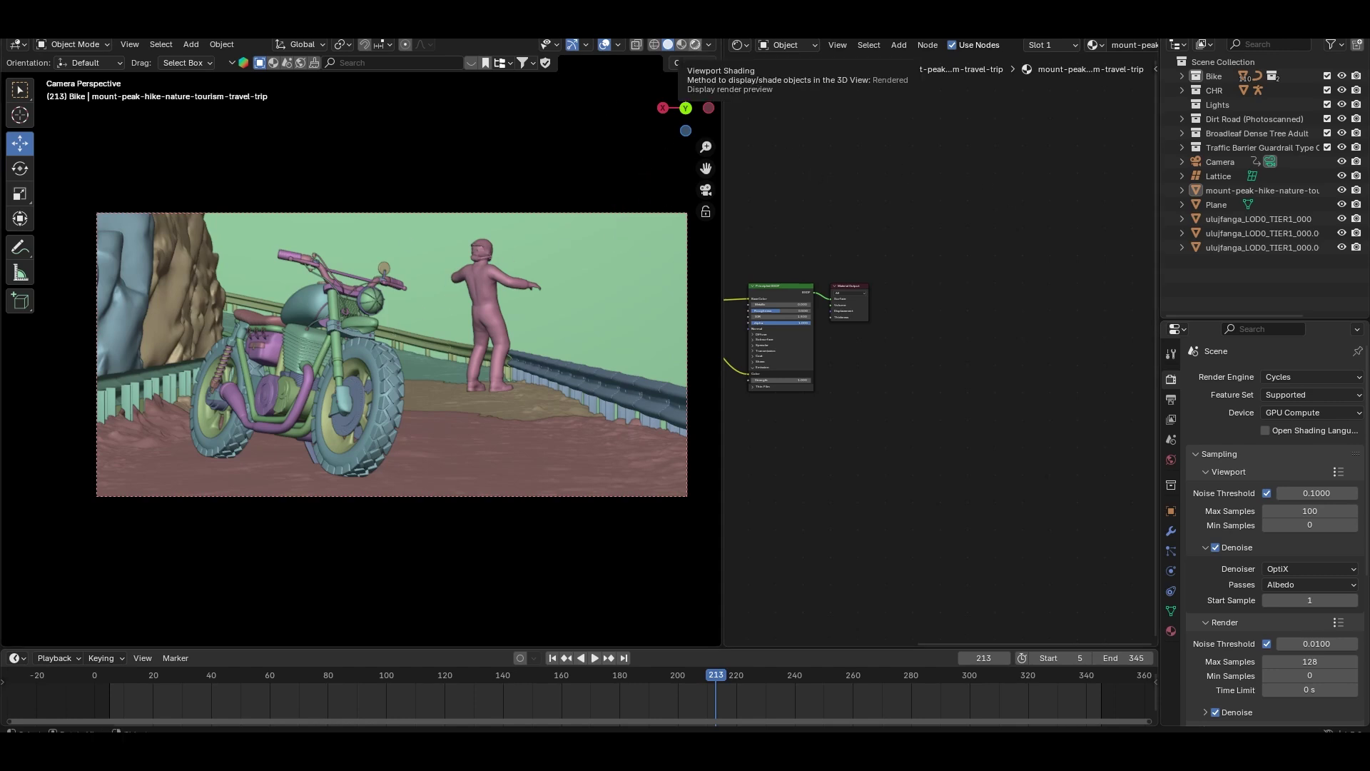
Switch to Rendered shading, select the mountain backdrop, and return to the camera view.
{"action": "left_click", "coordinate": [695, 44]}
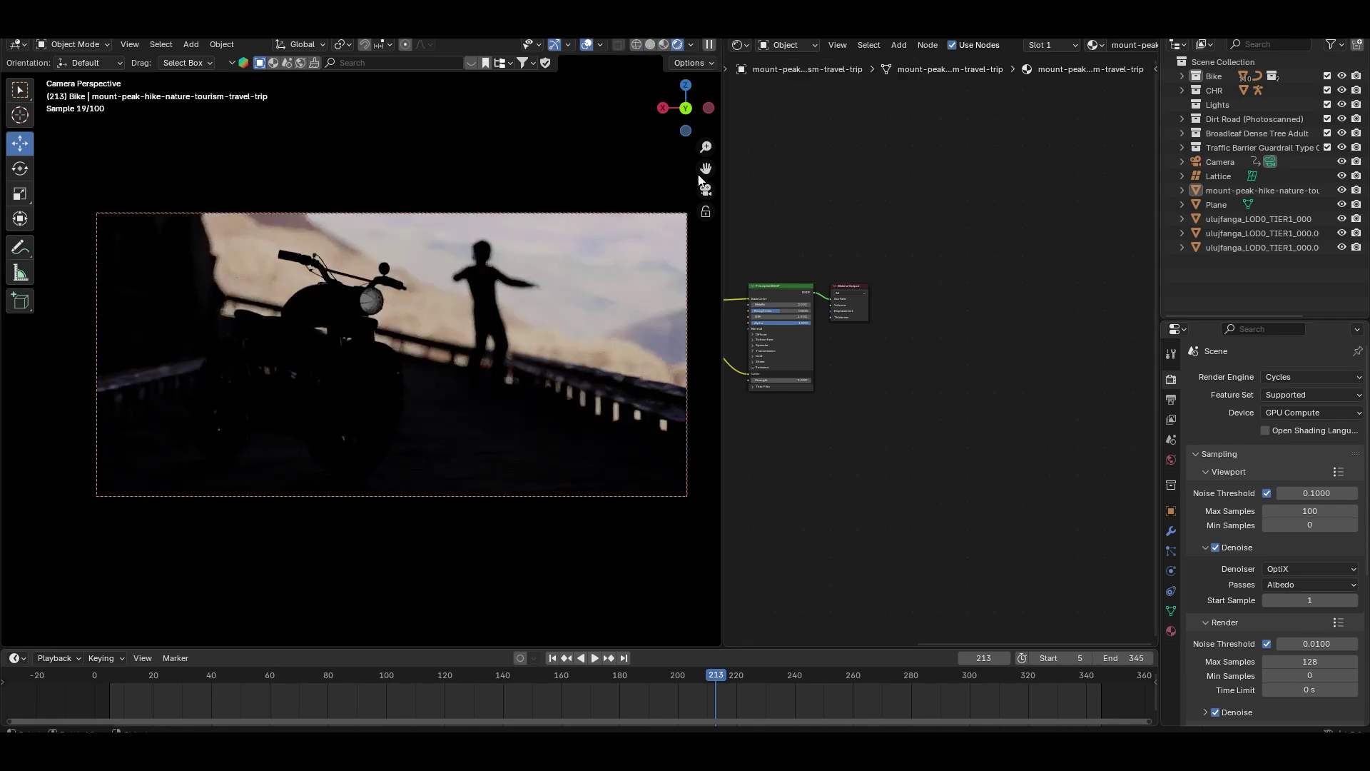
{"action": "left_click_drag", "start_coordinate": [705, 168], "coordinate": [708, 136]}
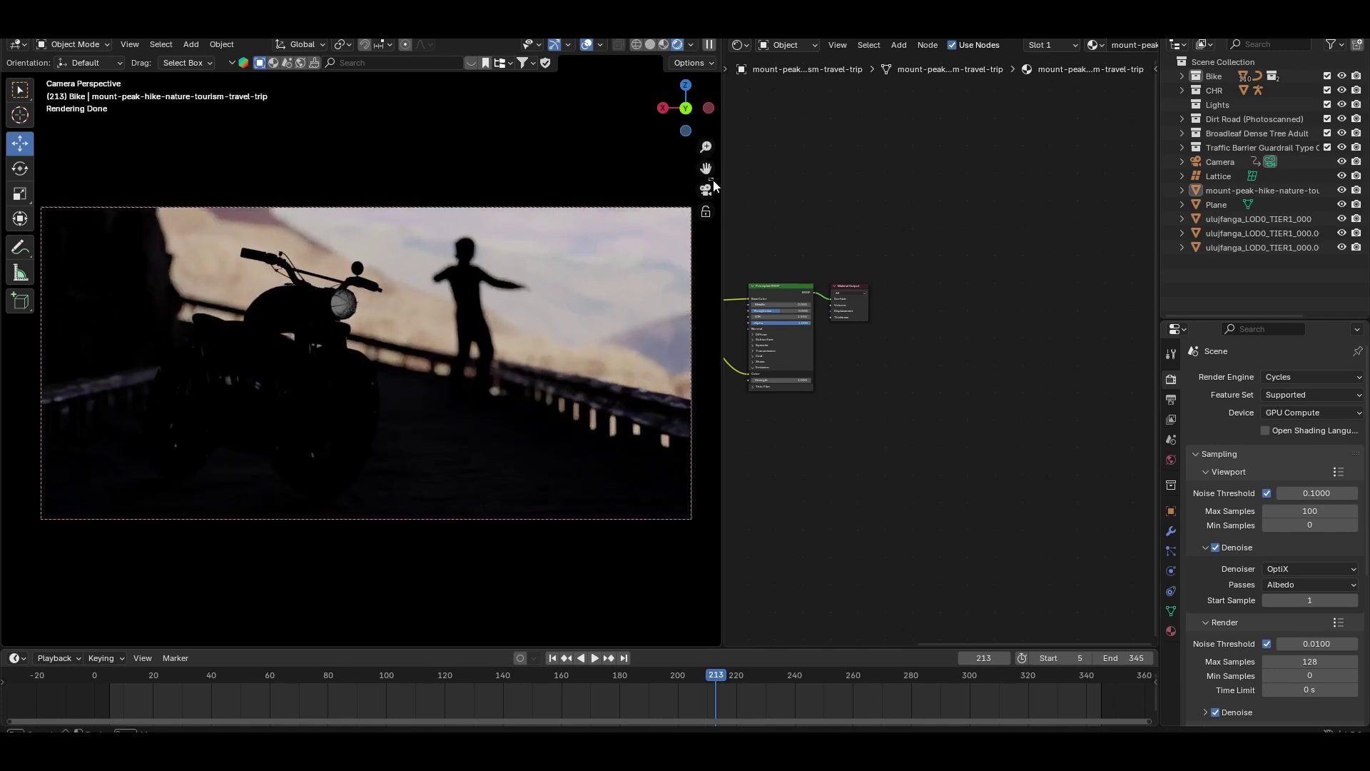
{"action": "left_click", "coordinate": [1261, 190]}
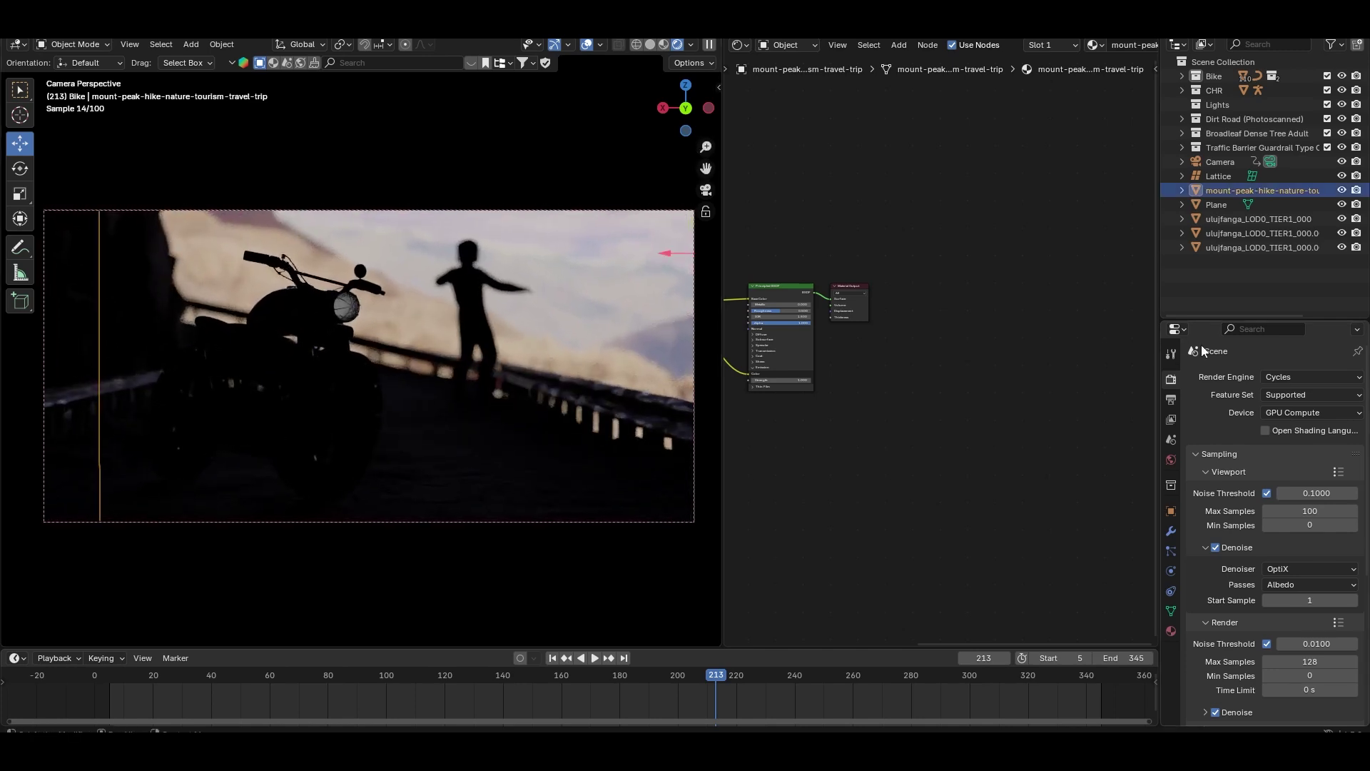
{"action": "left_click", "coordinate": [1205, 304]}
{"action": "left_click", "coordinate": [610, 268]}
{"action": "middle_click_drag", "start_coordinate": [613, 284], "coordinate": [534, 261]}
{"action": "left_click", "coordinate": [705, 191]}
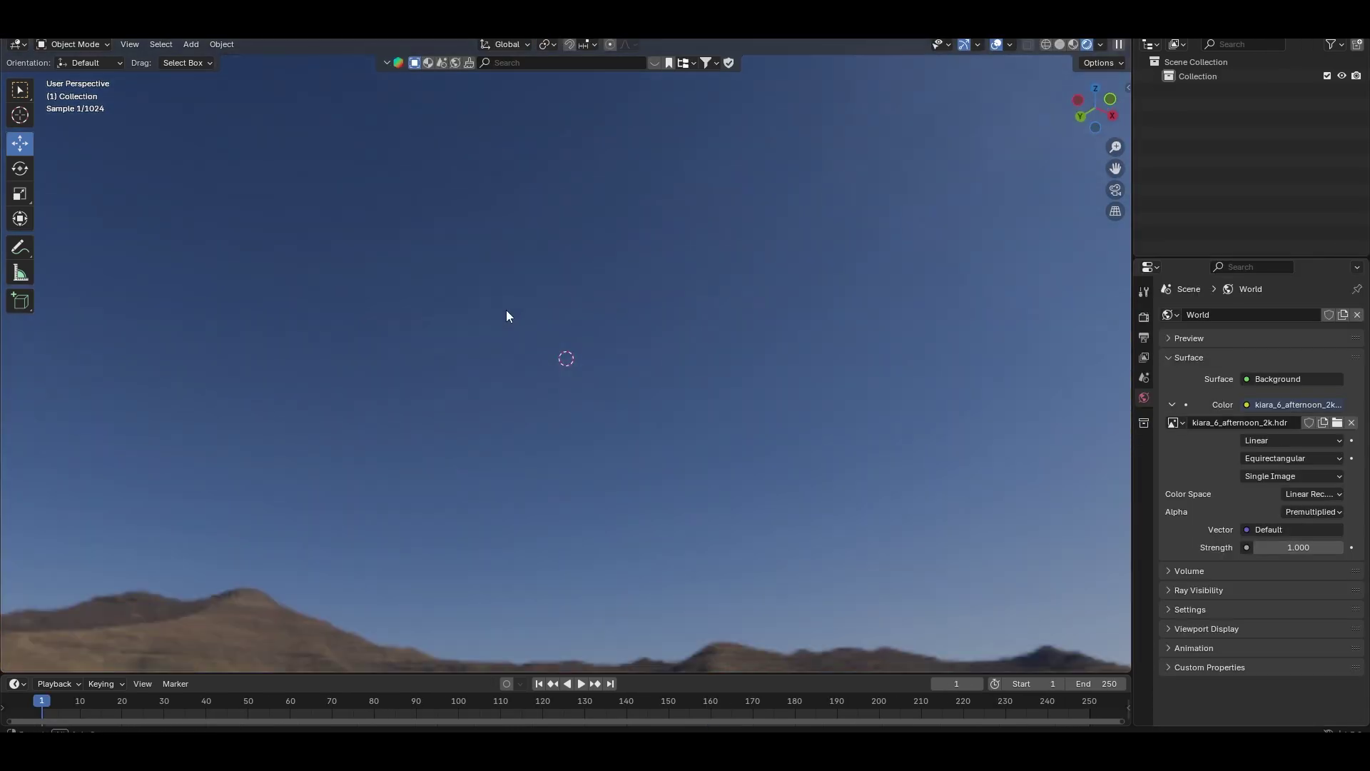
Inspect the afternoon HDRI sky, preview a higher world strength, then restore it to 0.
{"action": "middle_click_drag", "start_coordinate": [508, 311], "coordinate": [642, 429]}
{"action": "key", "text": "BackSpace"}
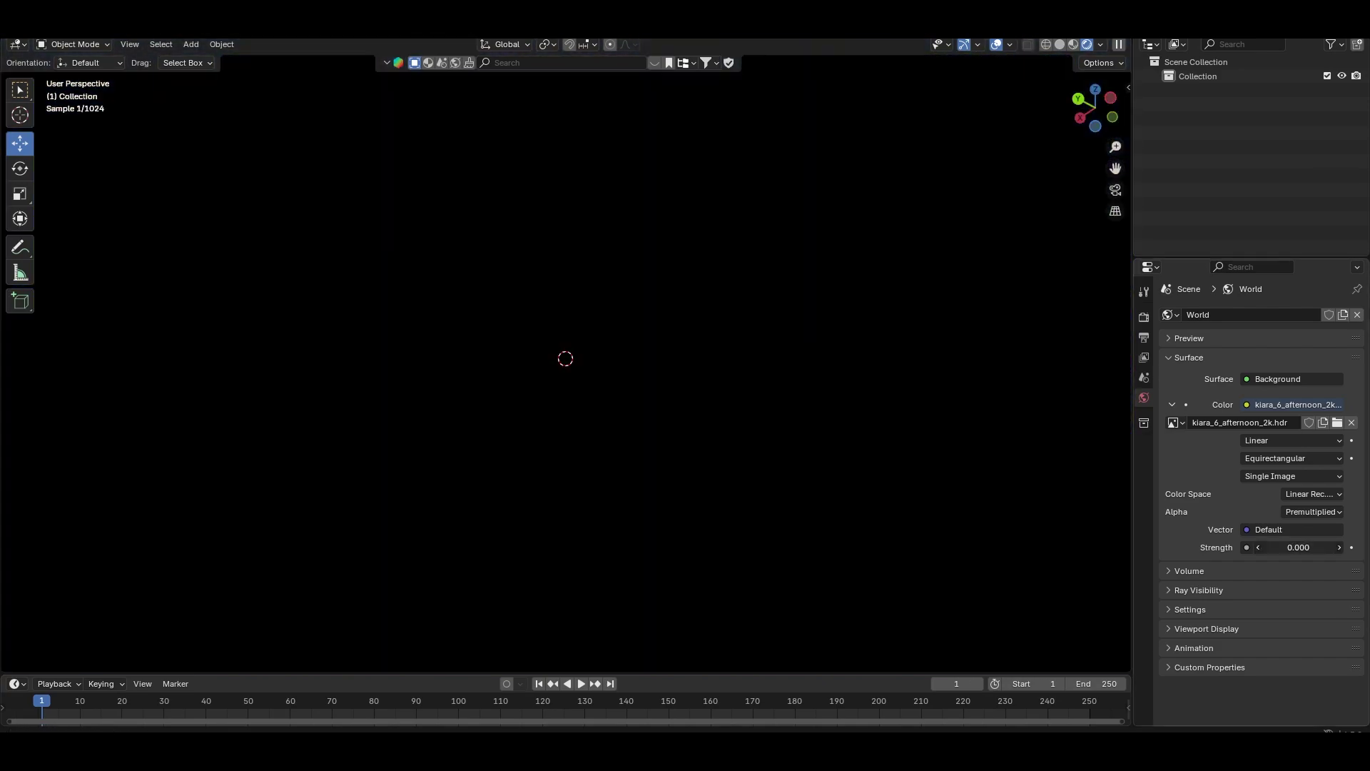
{"action": "left_click_drag", "start_coordinate": [1299, 547], "coordinate": [1310, 547]}
{"action": "key", "text": "ctrl+z"}
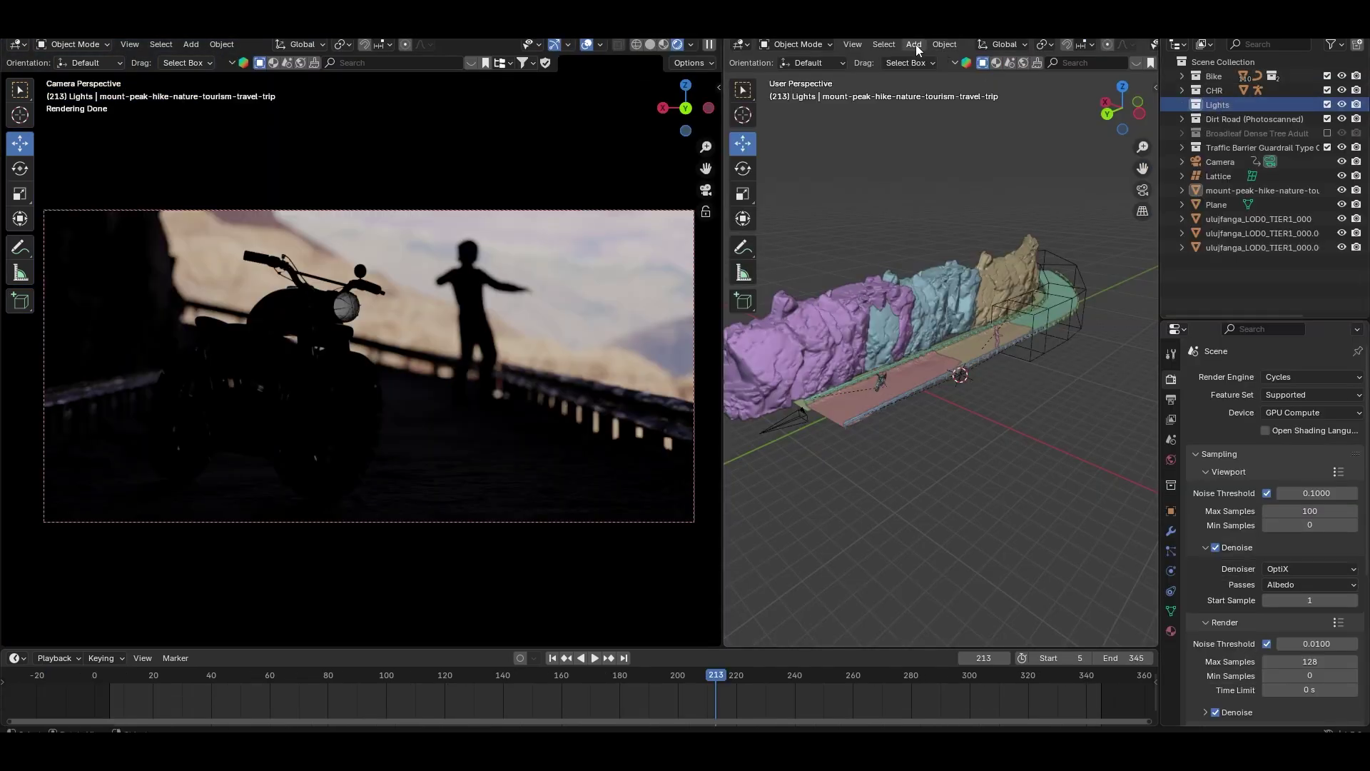
{"action": "left_click", "coordinate": [915, 44]}
Add a spot light and move it up high above the road.
{"action": "mouse_move", "coordinate": [950, 235]}
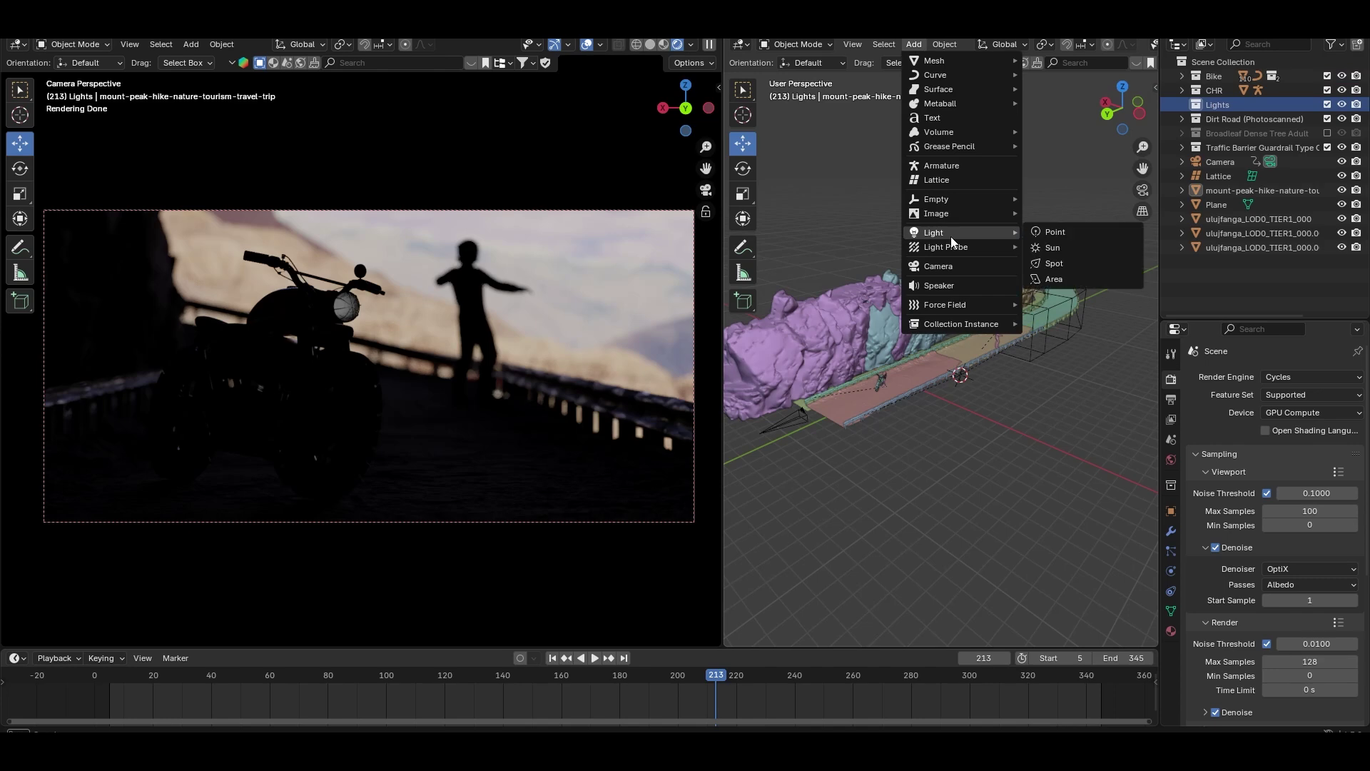
{"action": "left_click", "coordinate": [1077, 263]}
{"action": "middle_click_drag", "start_coordinate": [919, 425], "coordinate": [1012, 392]}
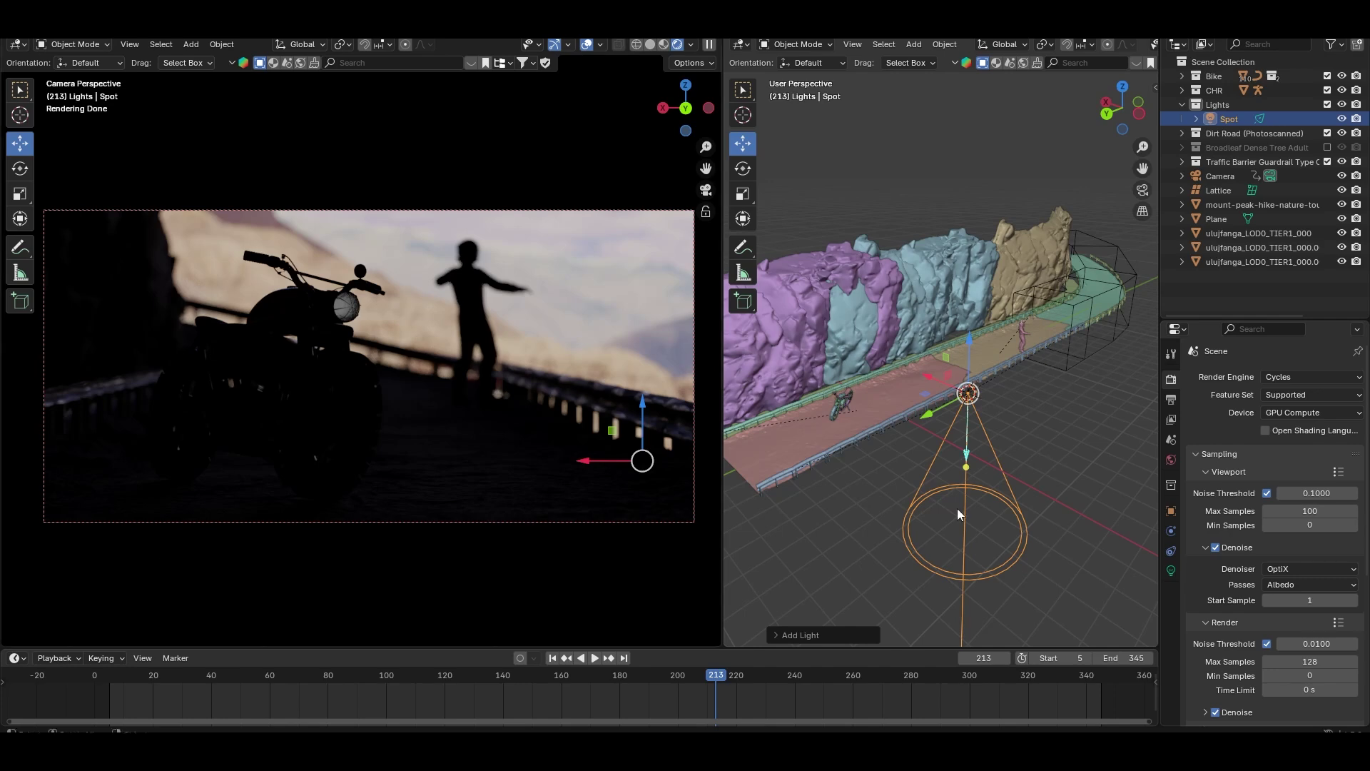
{"action": "key", "text": "g"}
{"action": "left_click", "coordinate": [963, 258]}
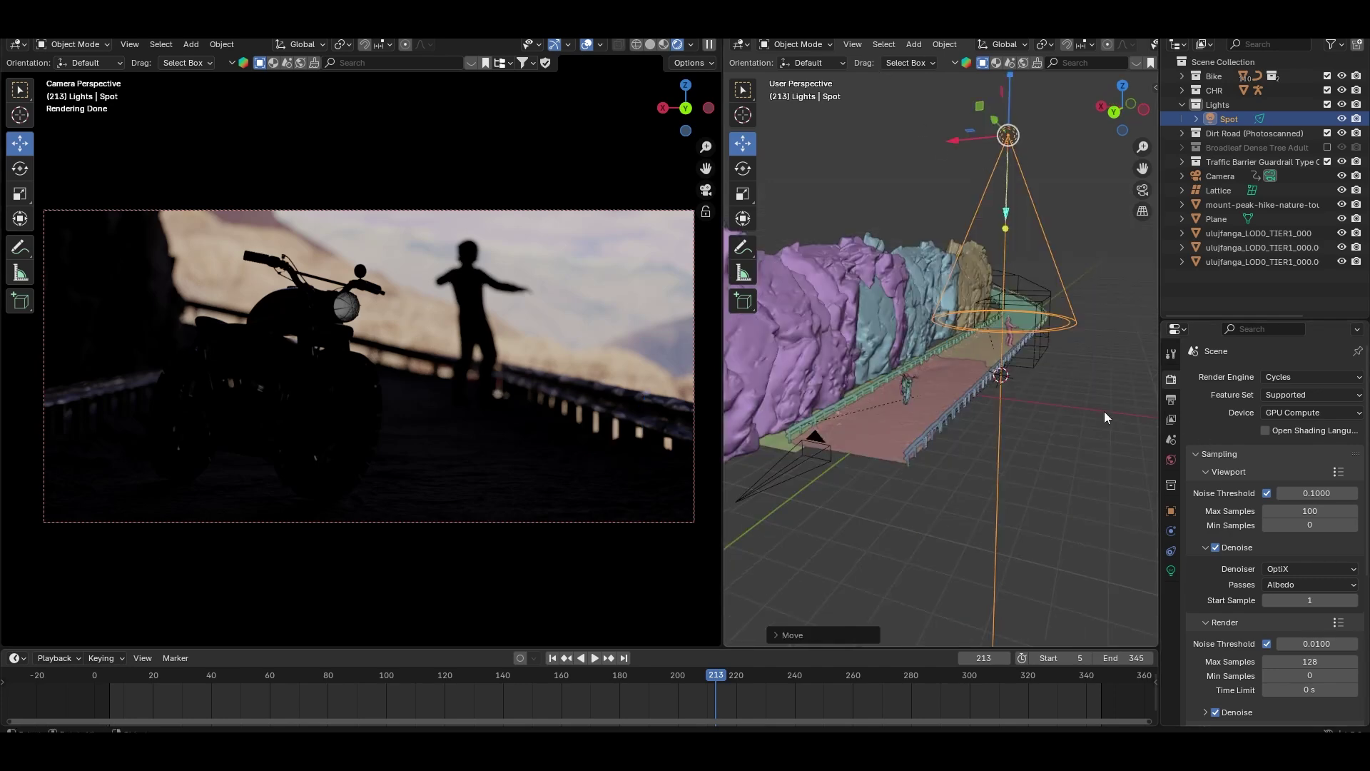
Give the spot light a Track To constraint targeting the Cube.
{"action": "left_click", "coordinate": [1172, 553]}
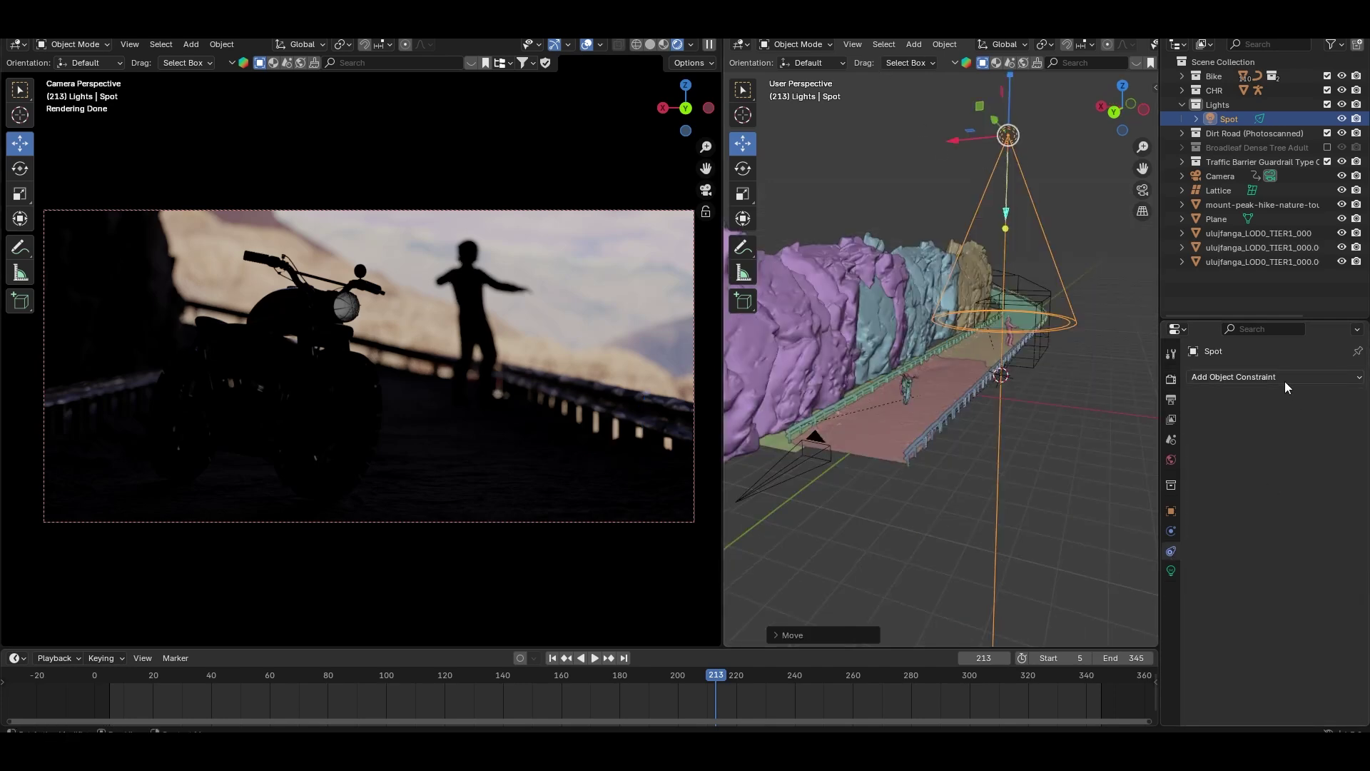
{"action": "left_click", "coordinate": [1285, 381]}
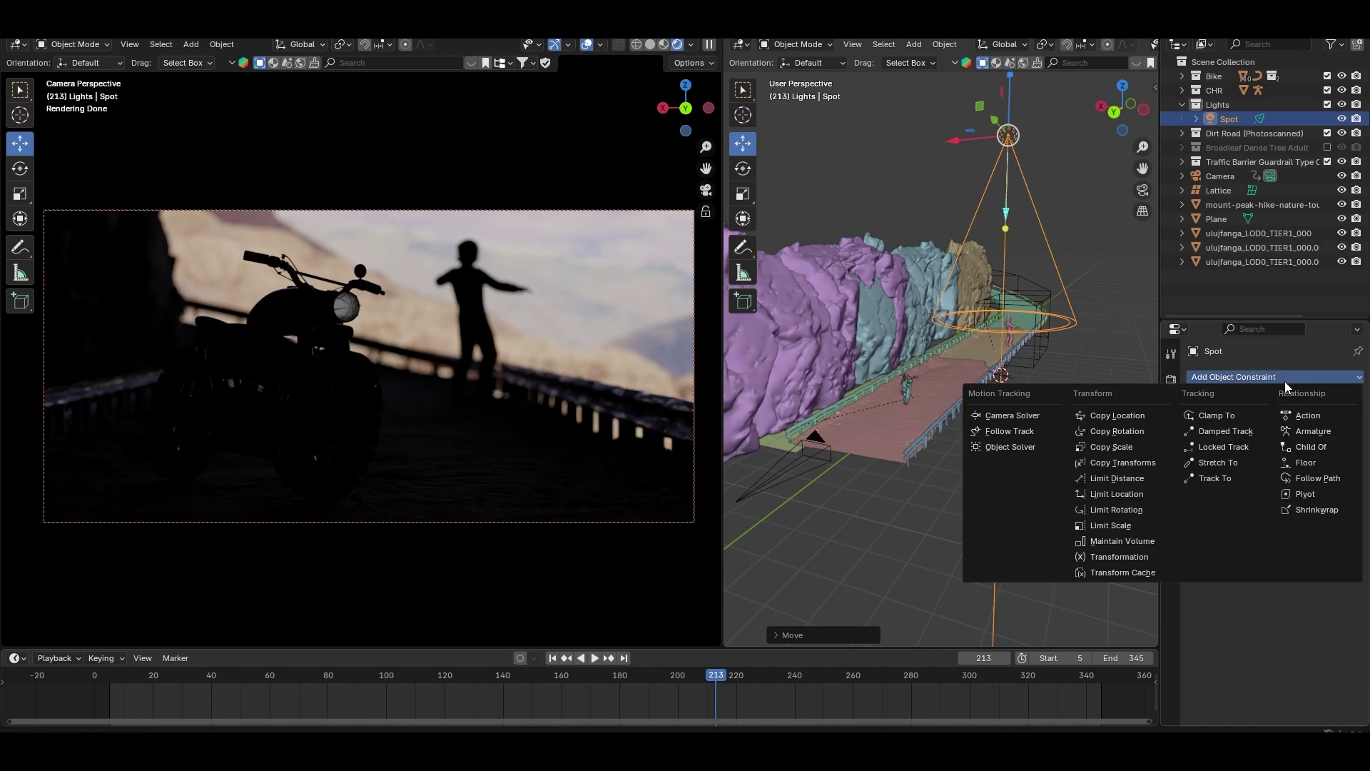
{"action": "left_click", "coordinate": [1231, 479]}
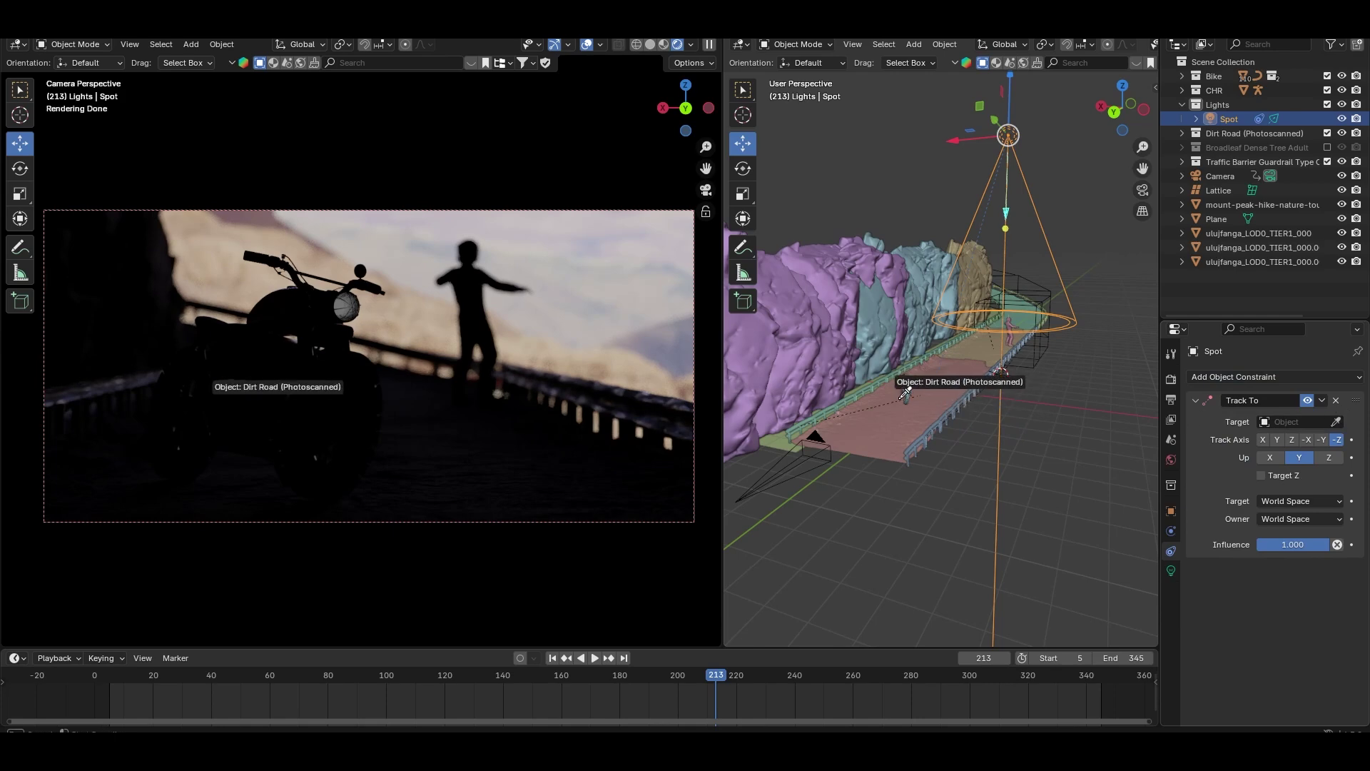
{"action": "left_click", "coordinate": [317, 319]}
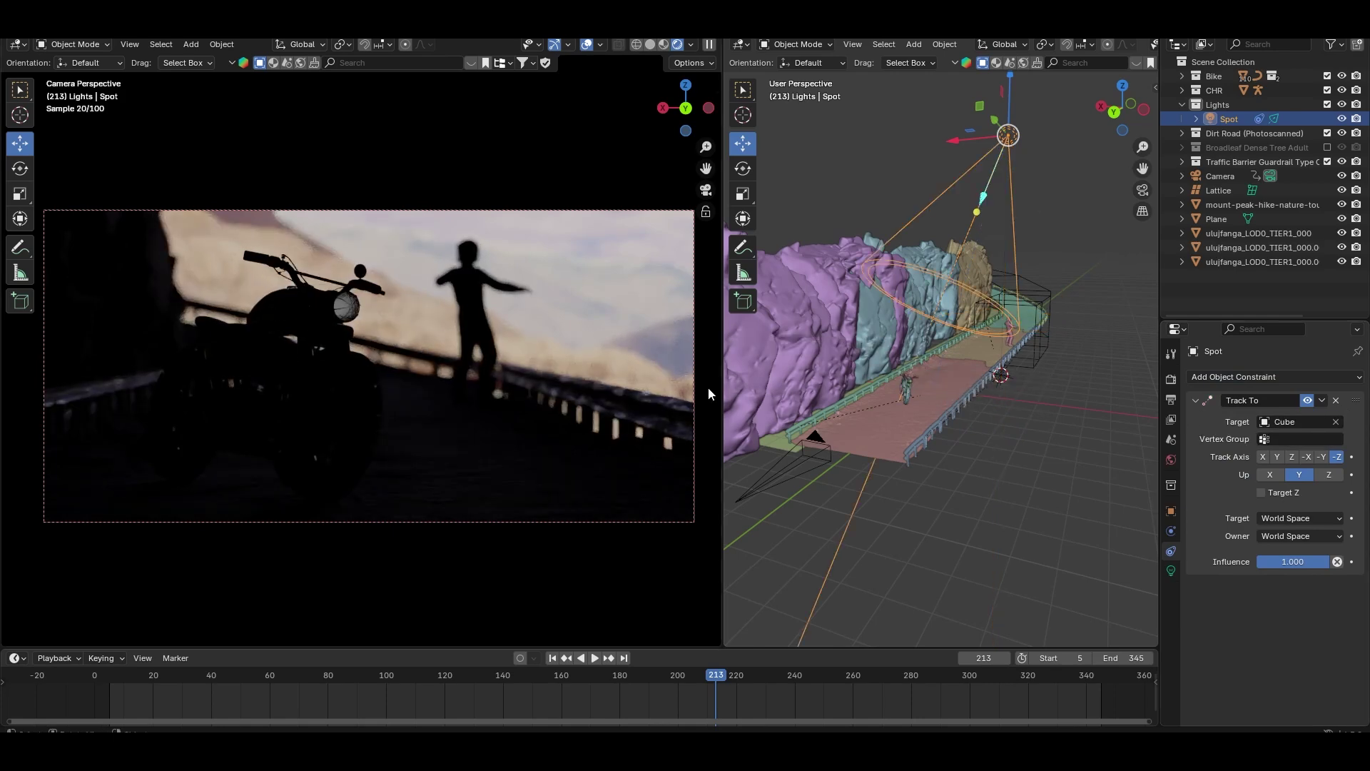
{"action": "middle_click_drag", "start_coordinate": [1097, 442], "coordinate": [753, 399]}
{"action": "middle_click_drag", "start_coordinate": [966, 442], "coordinate": [1022, 439]}
Set the spot light's power to 100000 W.
{"action": "left_click", "coordinate": [1170, 570]}
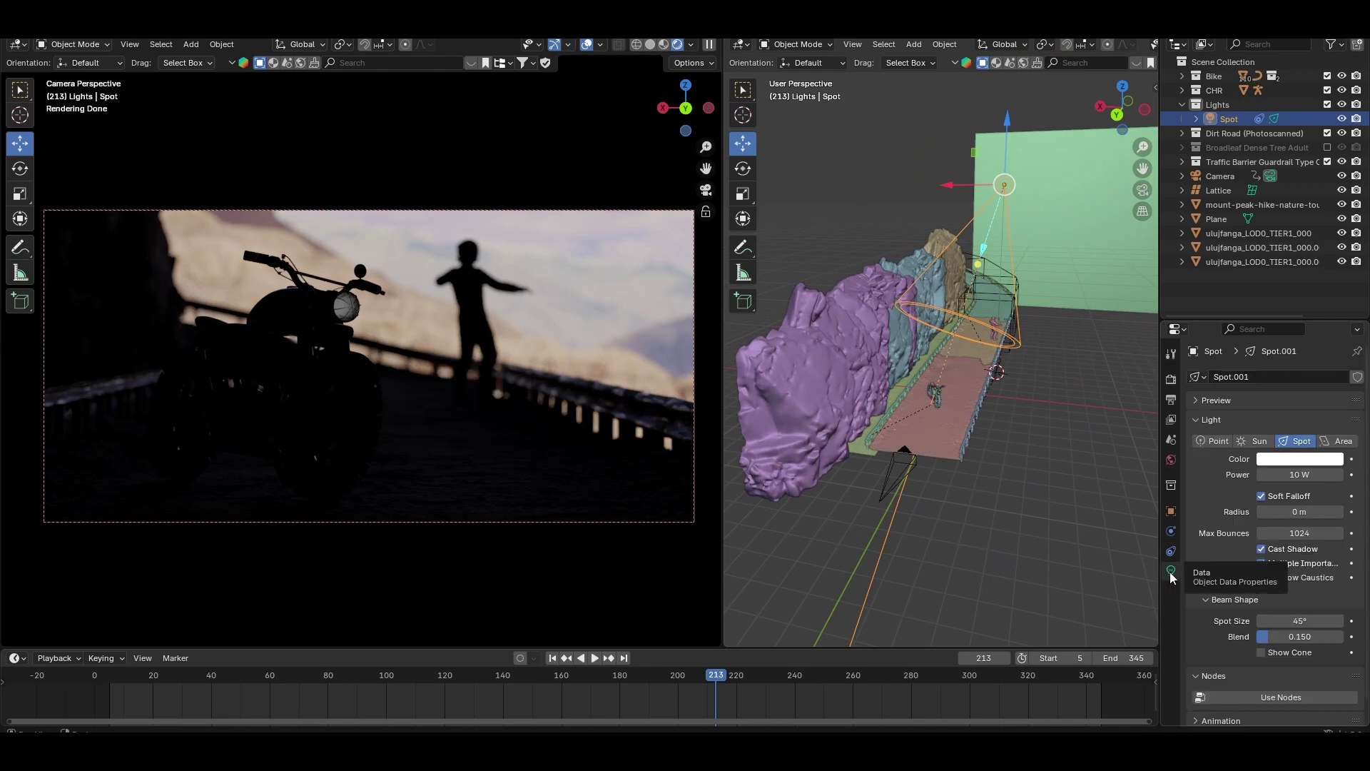
{"action": "left_click", "coordinate": [1272, 474]}
{"action": "type", "text": "00"}
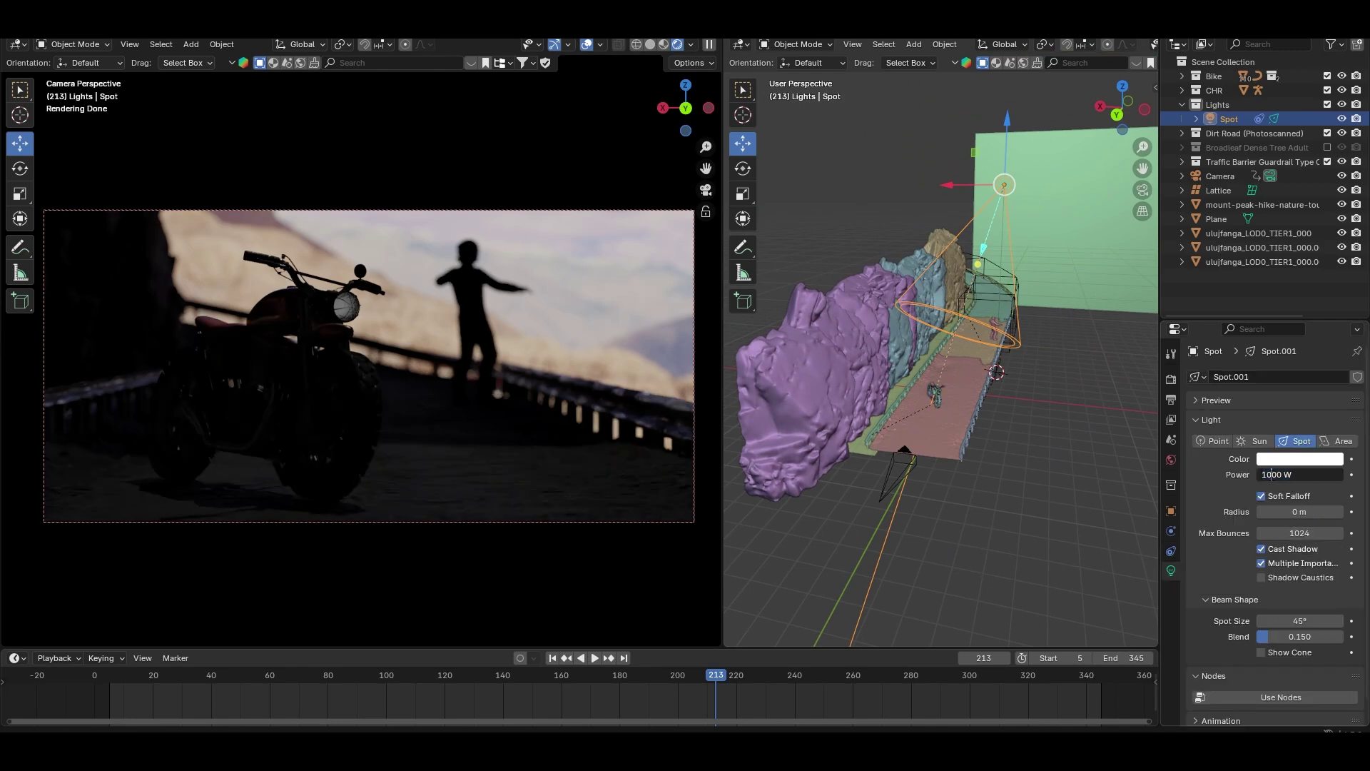
{"action": "type", "text": "0"}
{"action": "key", "text": "Return"}
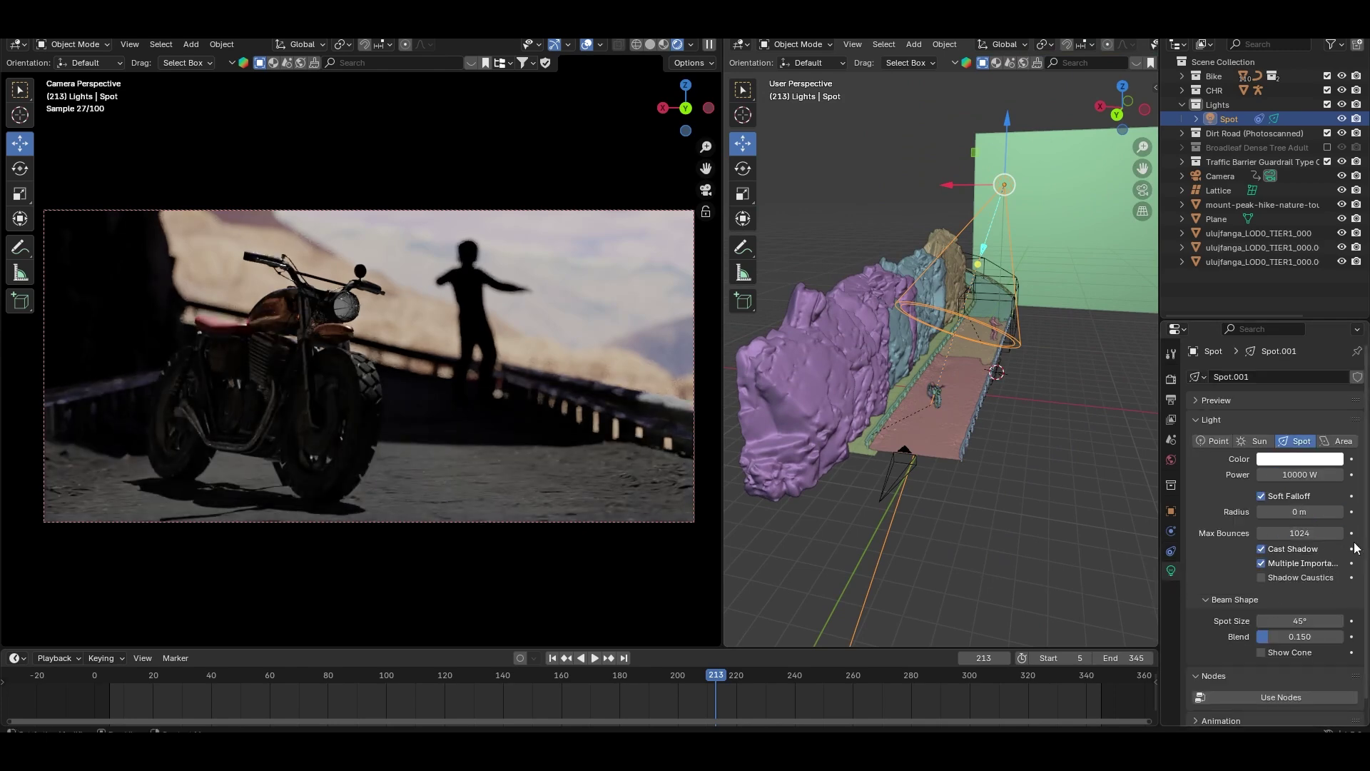
{"action": "type", "text": "0"}
{"action": "key", "text": "Return"}
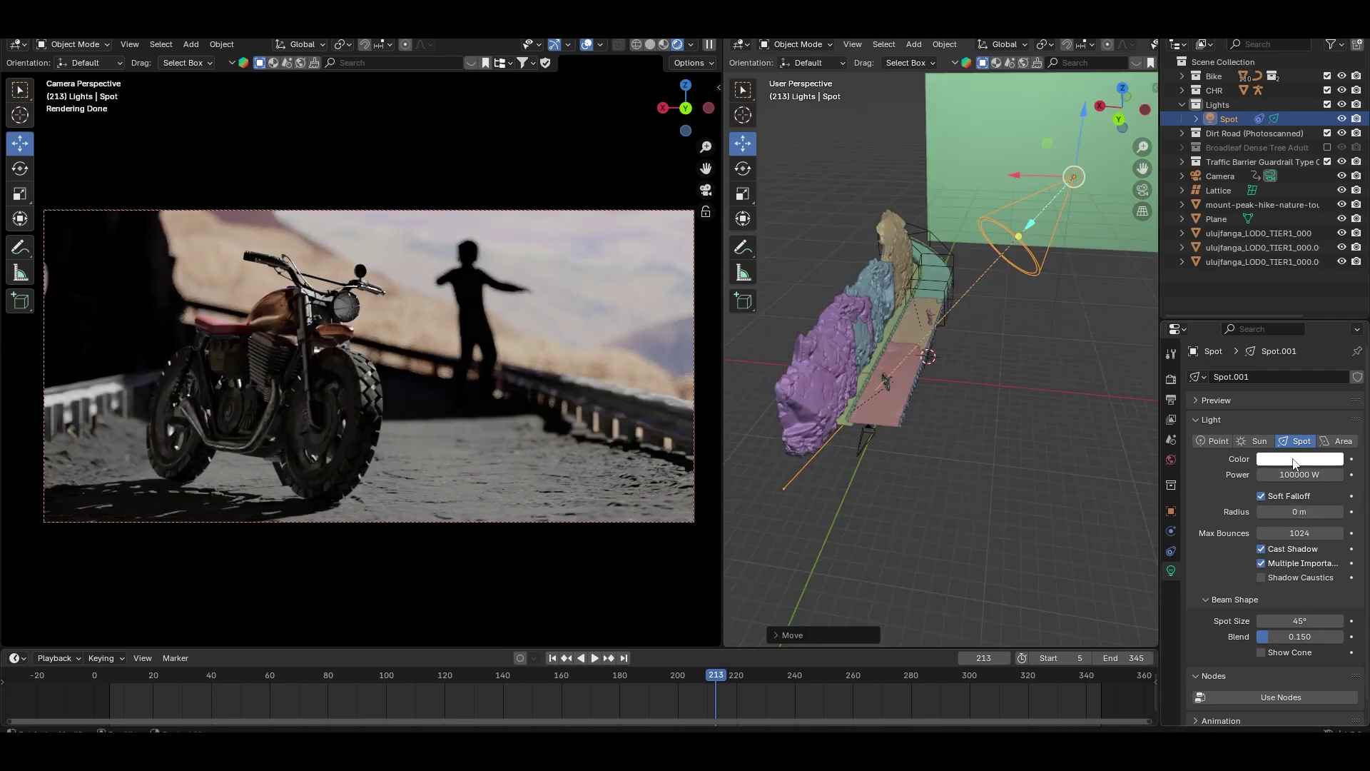
Tint the spot light a pale warm cream and widen its cone.
{"action": "left_click", "coordinate": [1299, 459]}
{"action": "left_click", "coordinate": [1261, 304]}
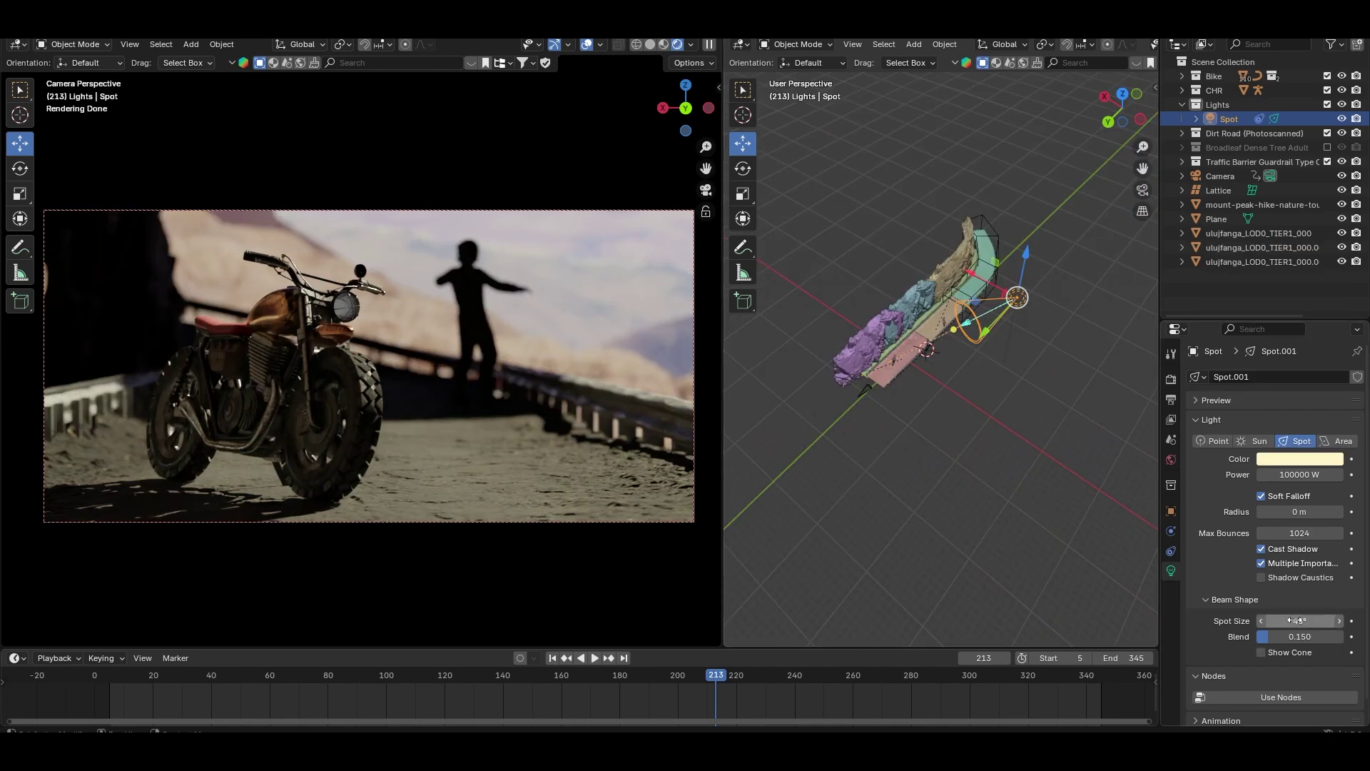
{"action": "left_click_drag", "start_coordinate": [1295, 621], "coordinate": [1334, 621]}
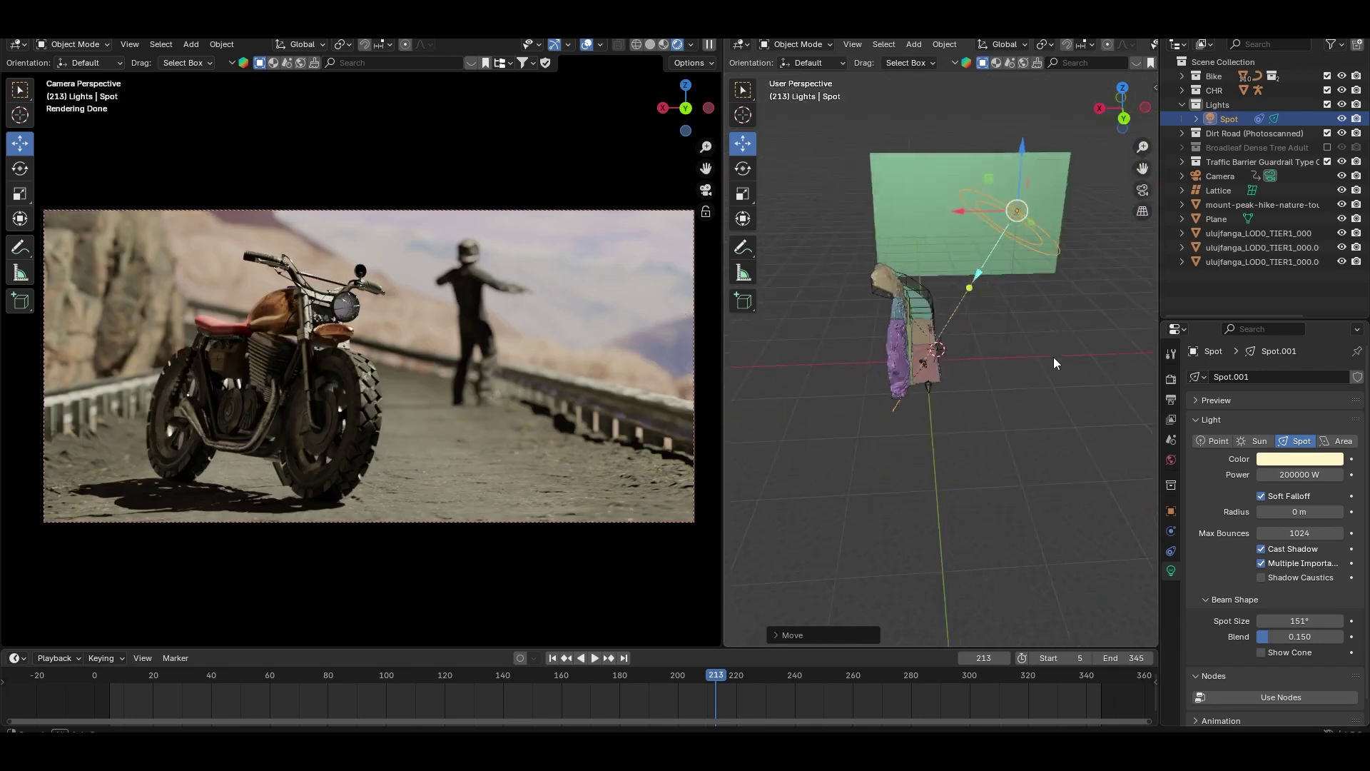
{"action": "middle_click_drag", "start_coordinate": [1054, 356], "coordinate": [1018, 399]}
{"action": "scroll", "coordinate": [1017, 343], "scroll_direction": "down", "scroll_amount": 2}
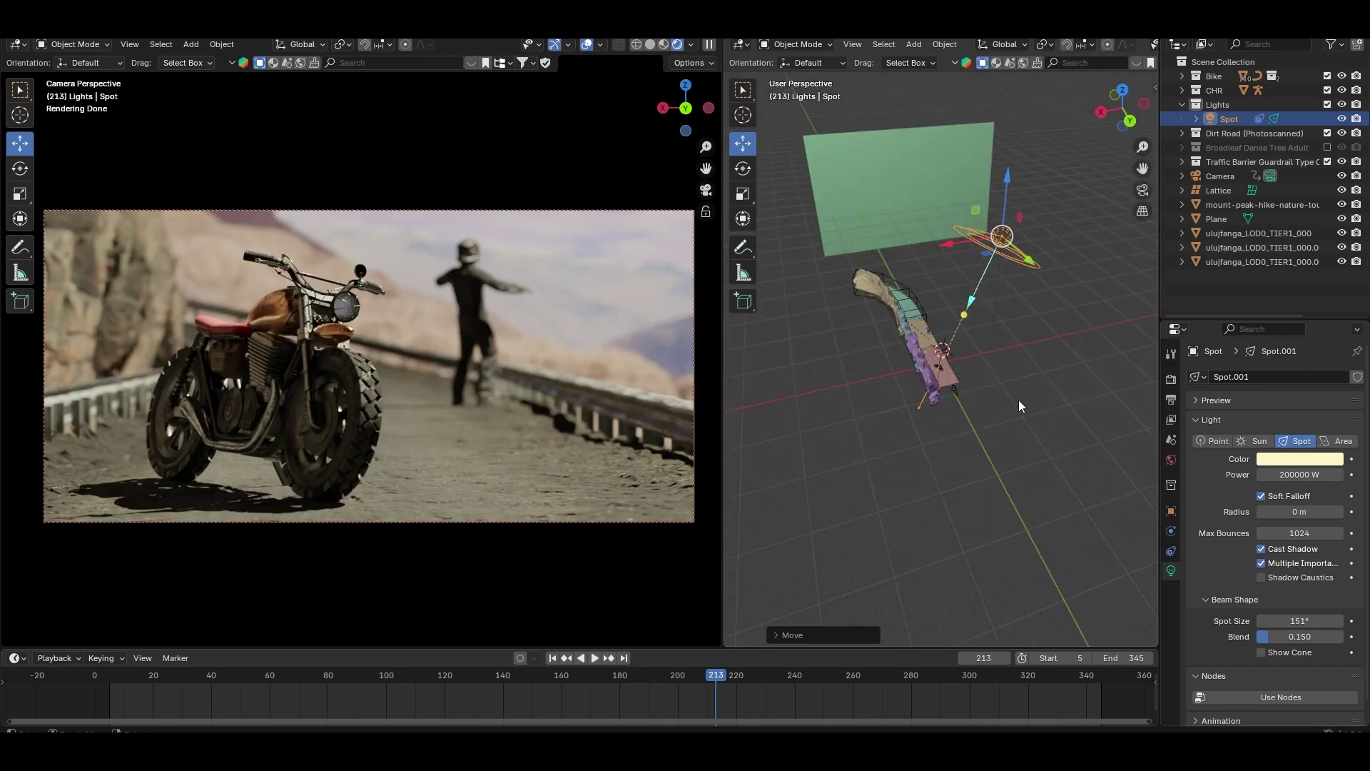
{"action": "scroll", "coordinate": [192, 510], "scroll_direction": "up", "scroll_amount": 1}
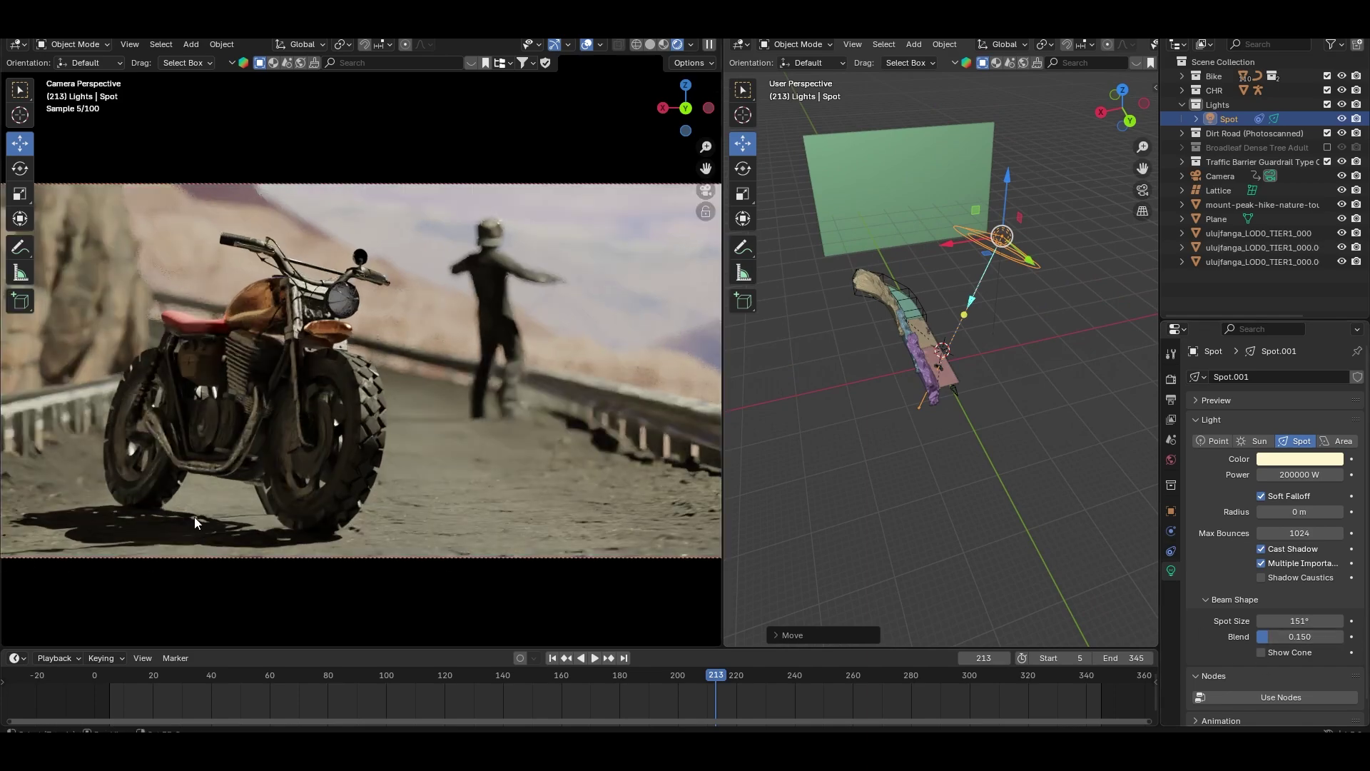
{"action": "middle_click_drag", "start_coordinate": [194, 517], "coordinate": [366, 443], "text": "shift"}
{"action": "scroll", "coordinate": [354, 490], "scroll_direction": "up", "scroll_amount": 4}
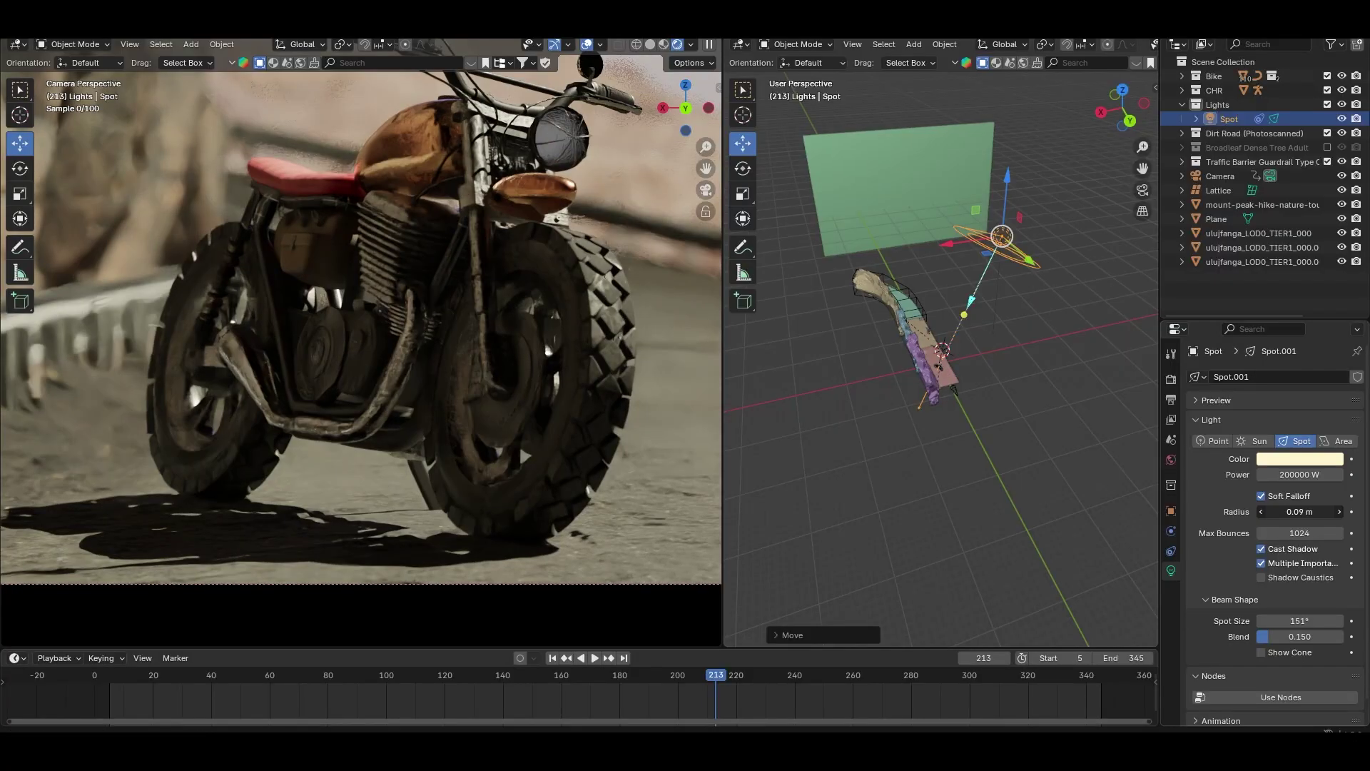
{"action": "left_click_drag", "start_coordinate": [1299, 512], "coordinate": [1311, 512]}
{"action": "left_click", "coordinate": [1311, 512]}
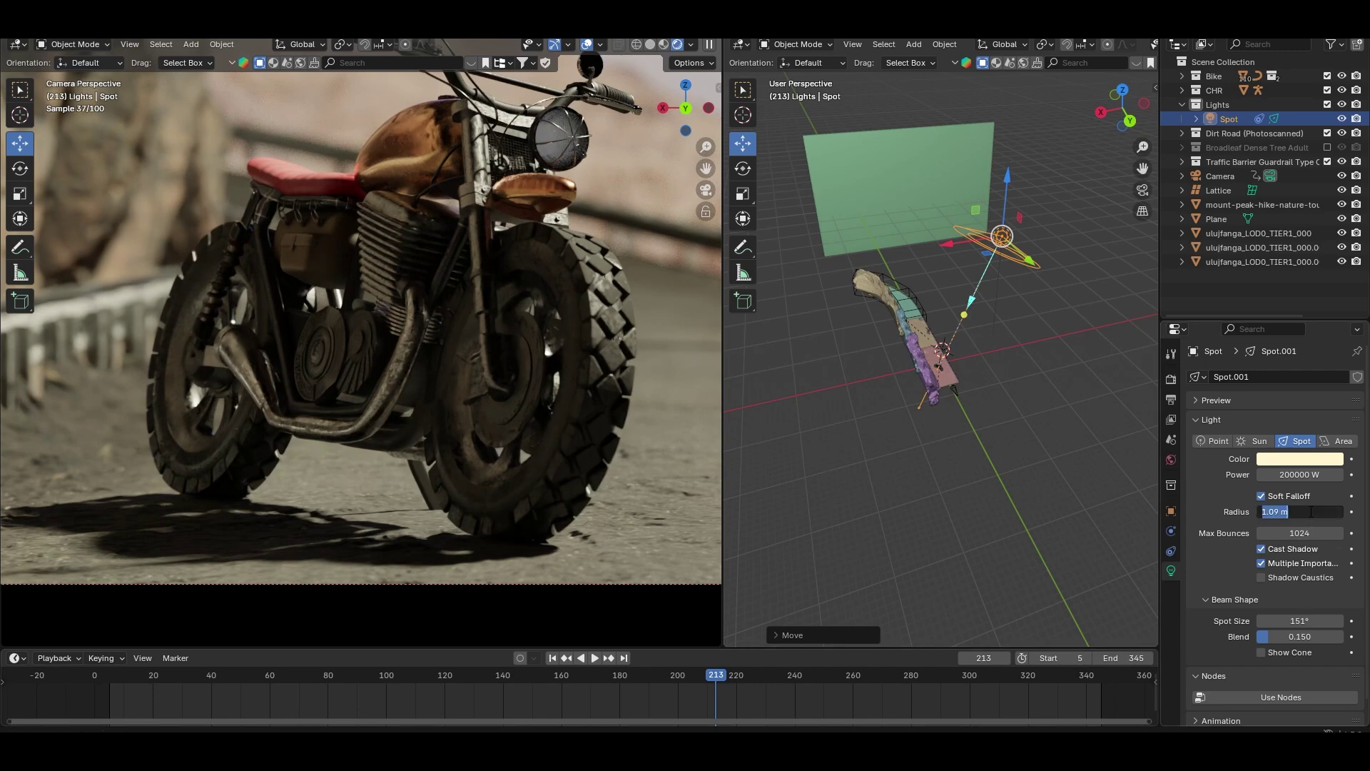
{"action": "type", "text": "0"}
{"action": "key", "text": "Return"}
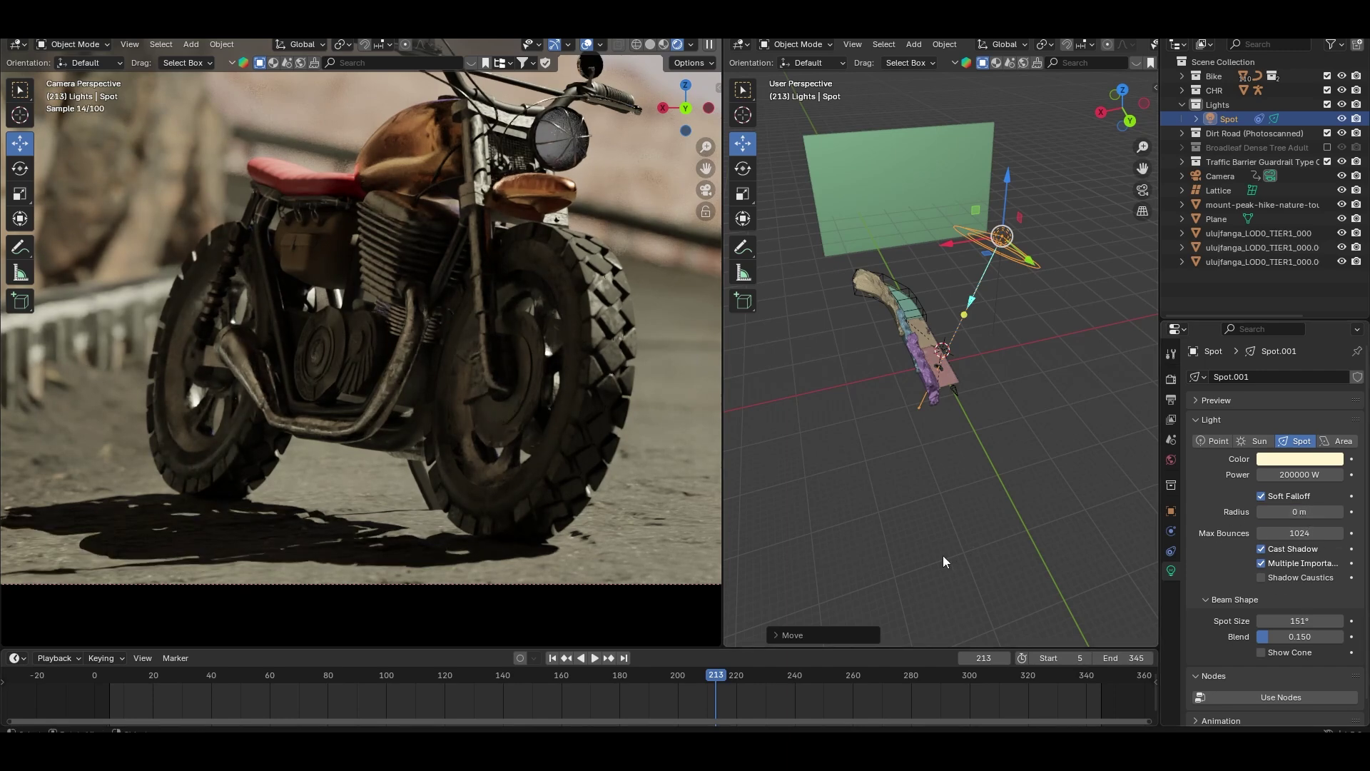
{"action": "left_click", "coordinate": [970, 508]}
{"action": "scroll", "coordinate": [970, 508], "scroll_direction": "down", "scroll_amount": 3}
{"action": "scroll", "coordinate": [486, 386], "scroll_direction": "down", "scroll_amount": 5}
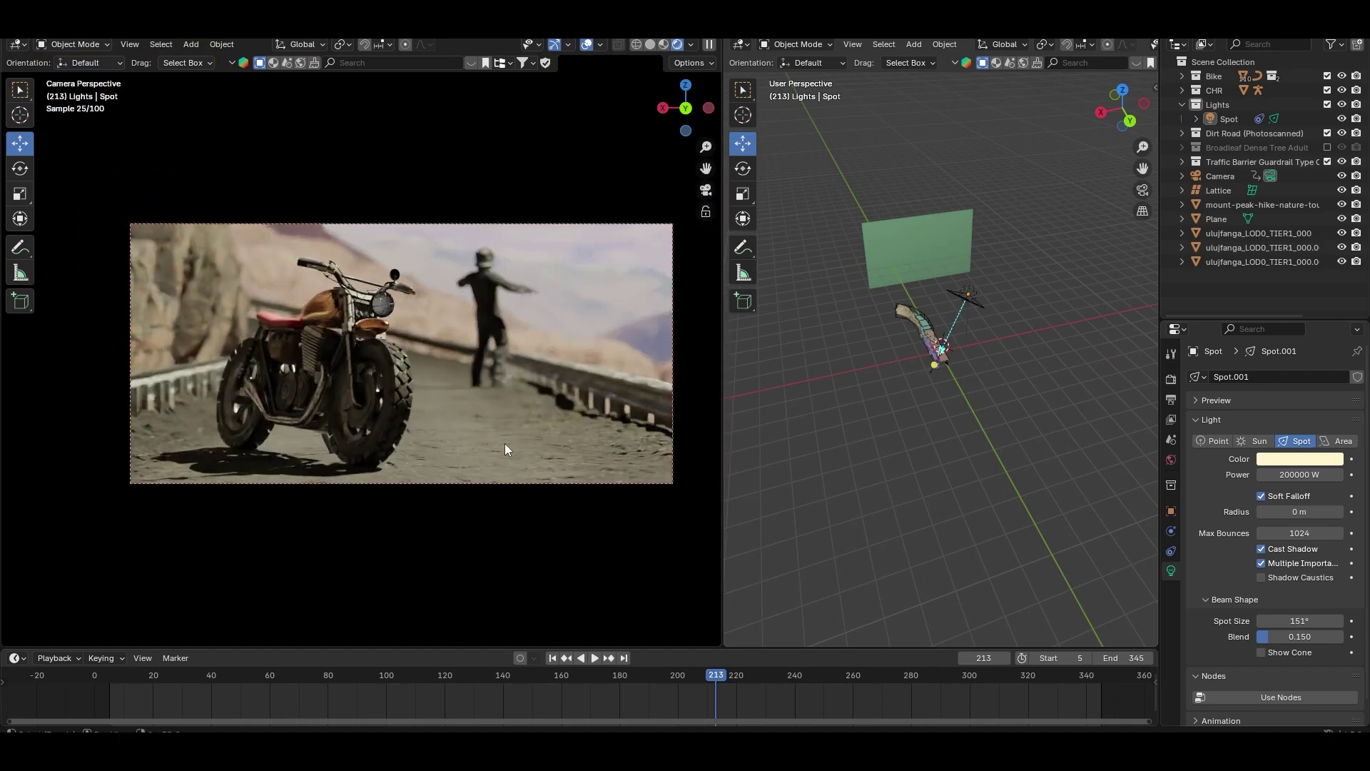
{"action": "scroll", "coordinate": [489, 440], "scroll_direction": "up", "scroll_amount": 3}
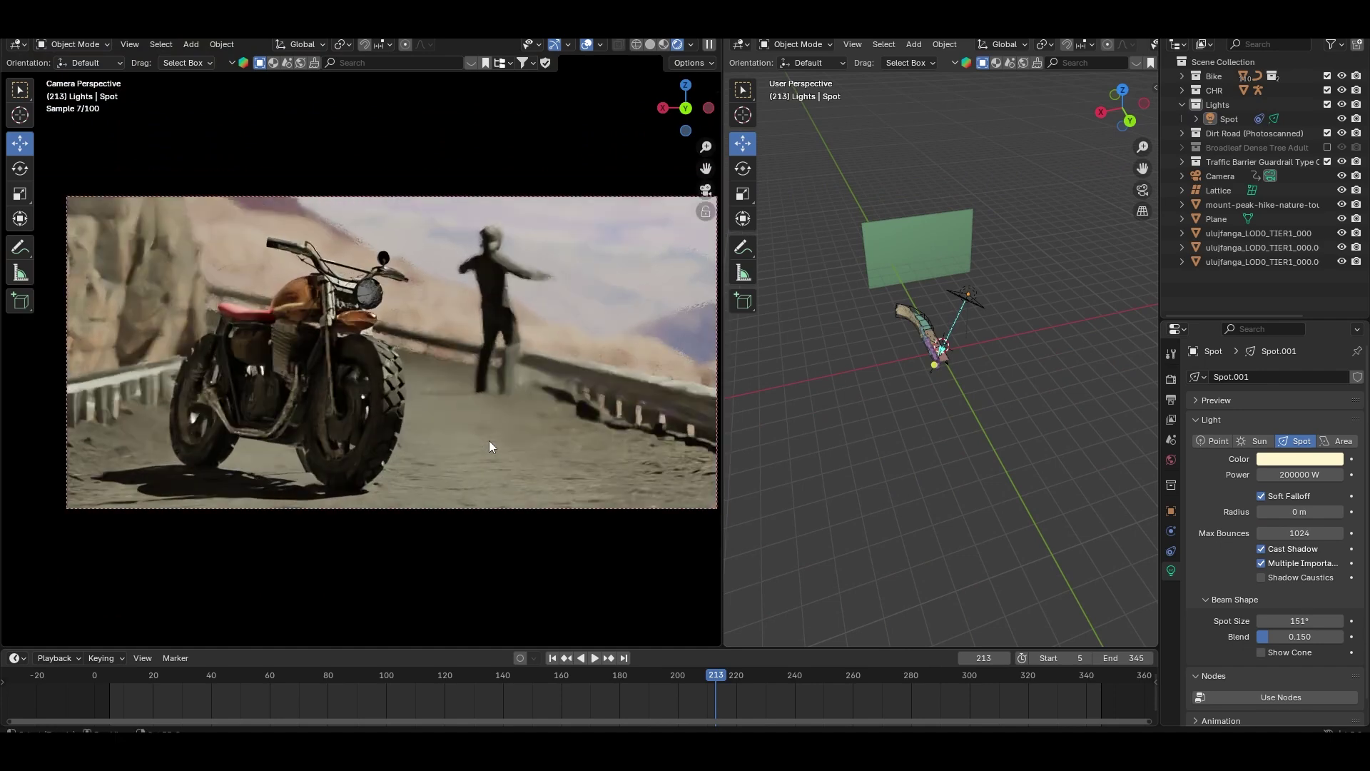
{"action": "left_click", "coordinate": [1171, 459]}
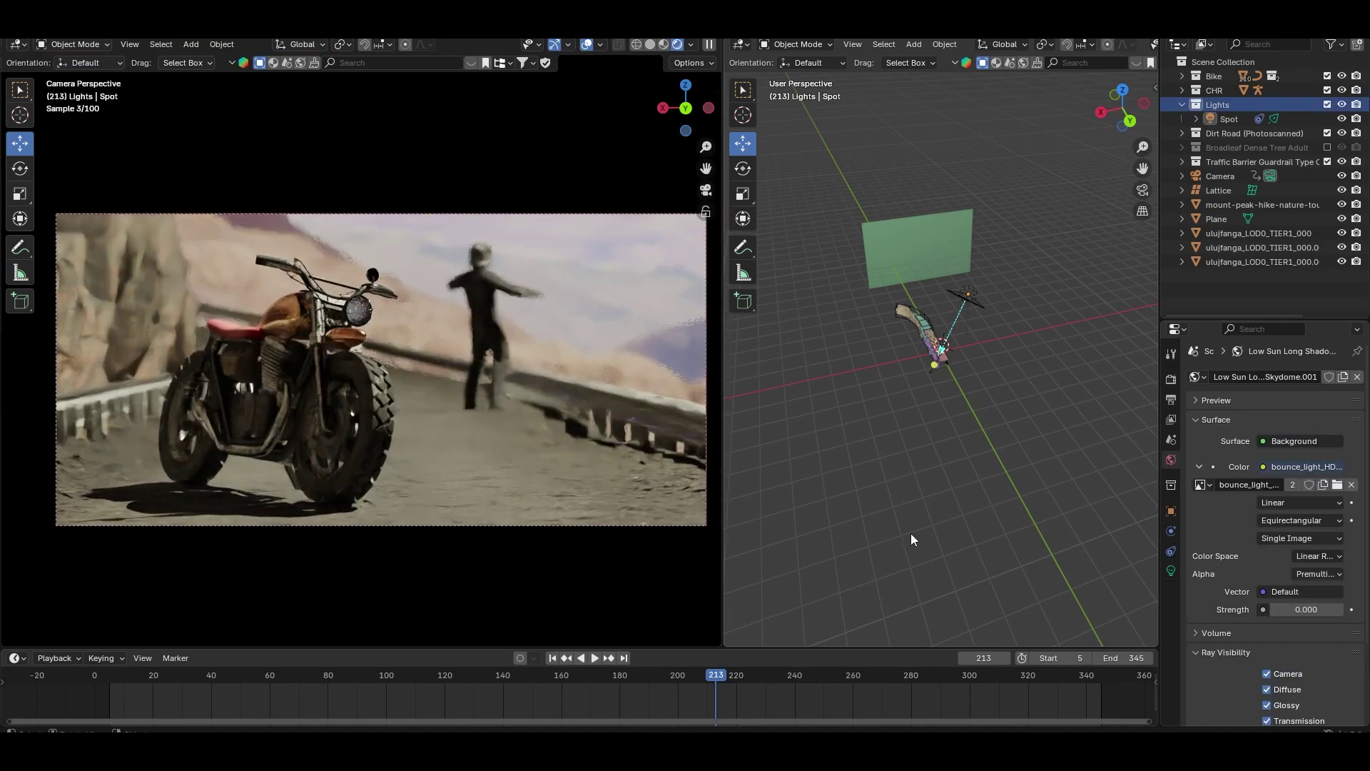
Set the world background strength to 1, then return to the camera view.
{"action": "left_click", "coordinate": [1308, 609]}
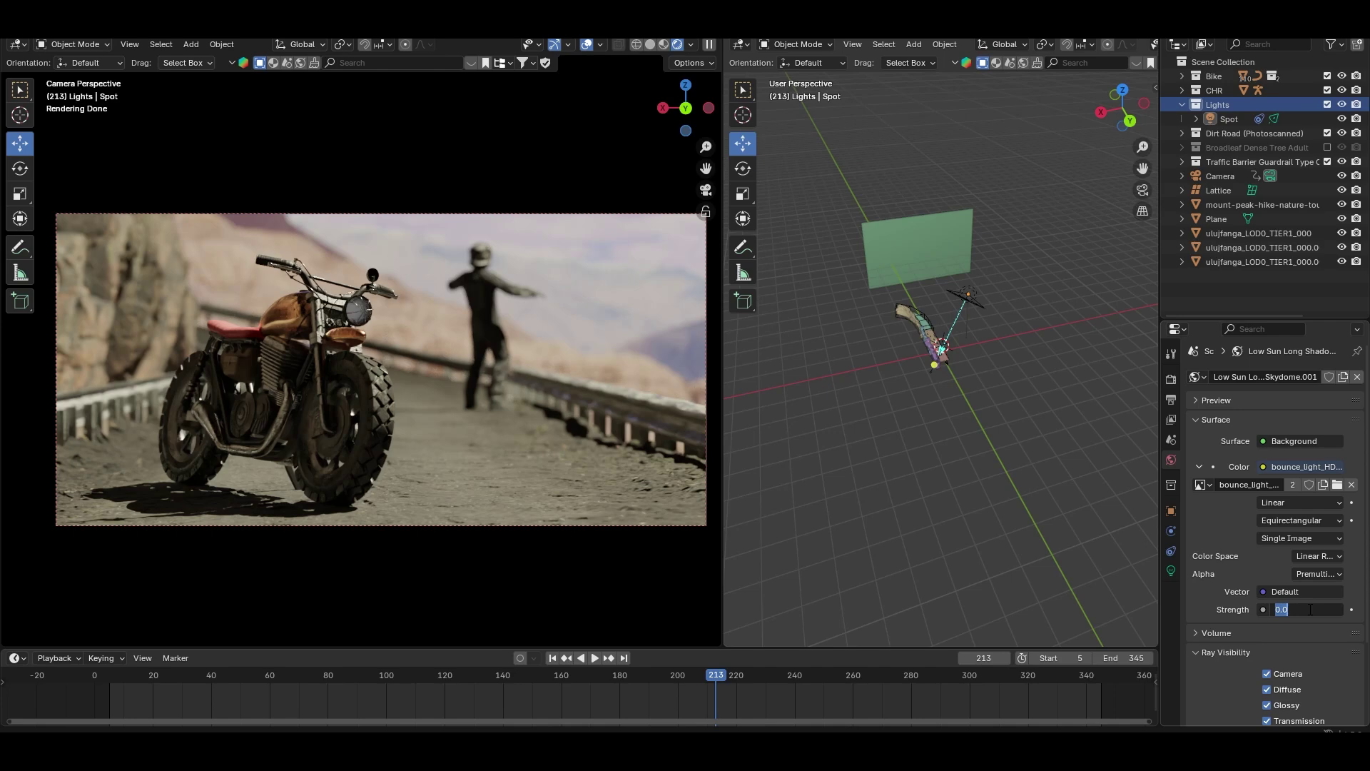
{"action": "key", "text": "Return"}
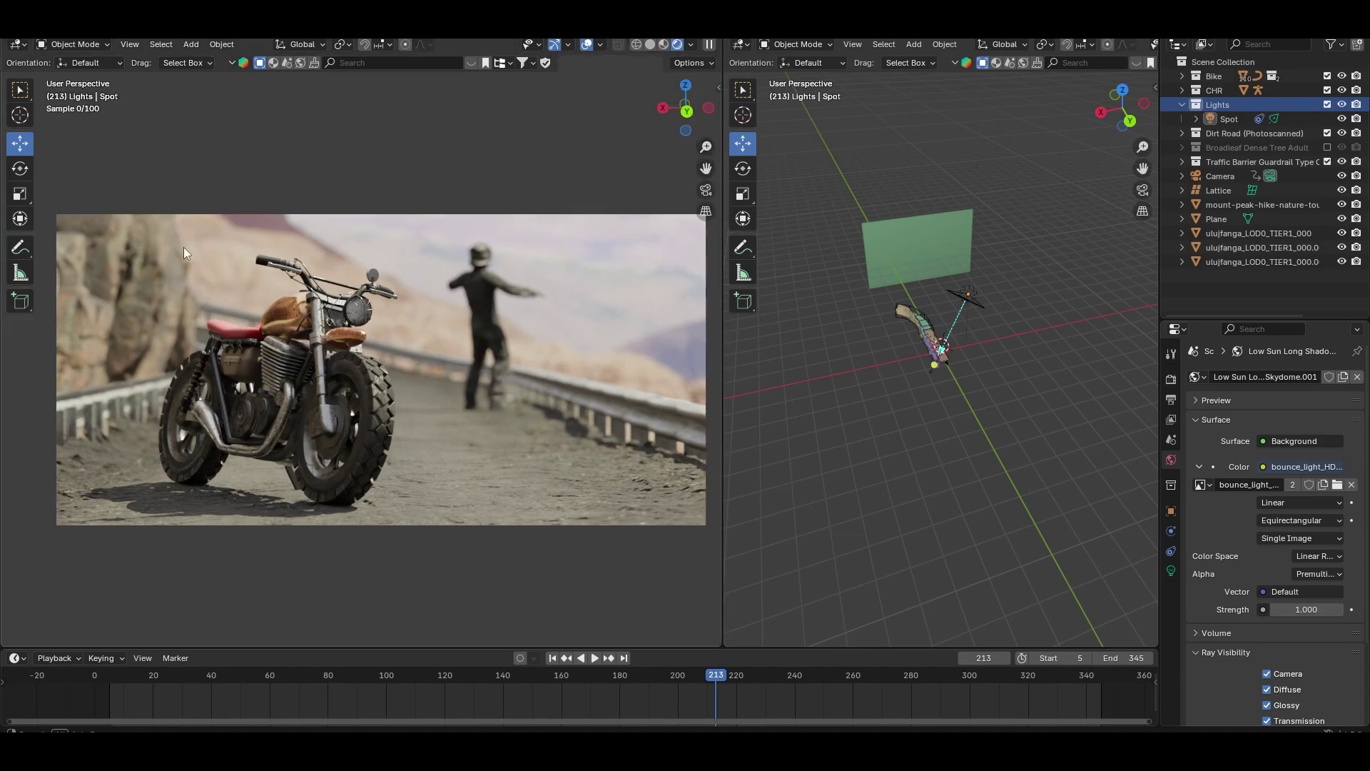
{"action": "middle_click_drag", "start_coordinate": [183, 247], "coordinate": [455, 316]}
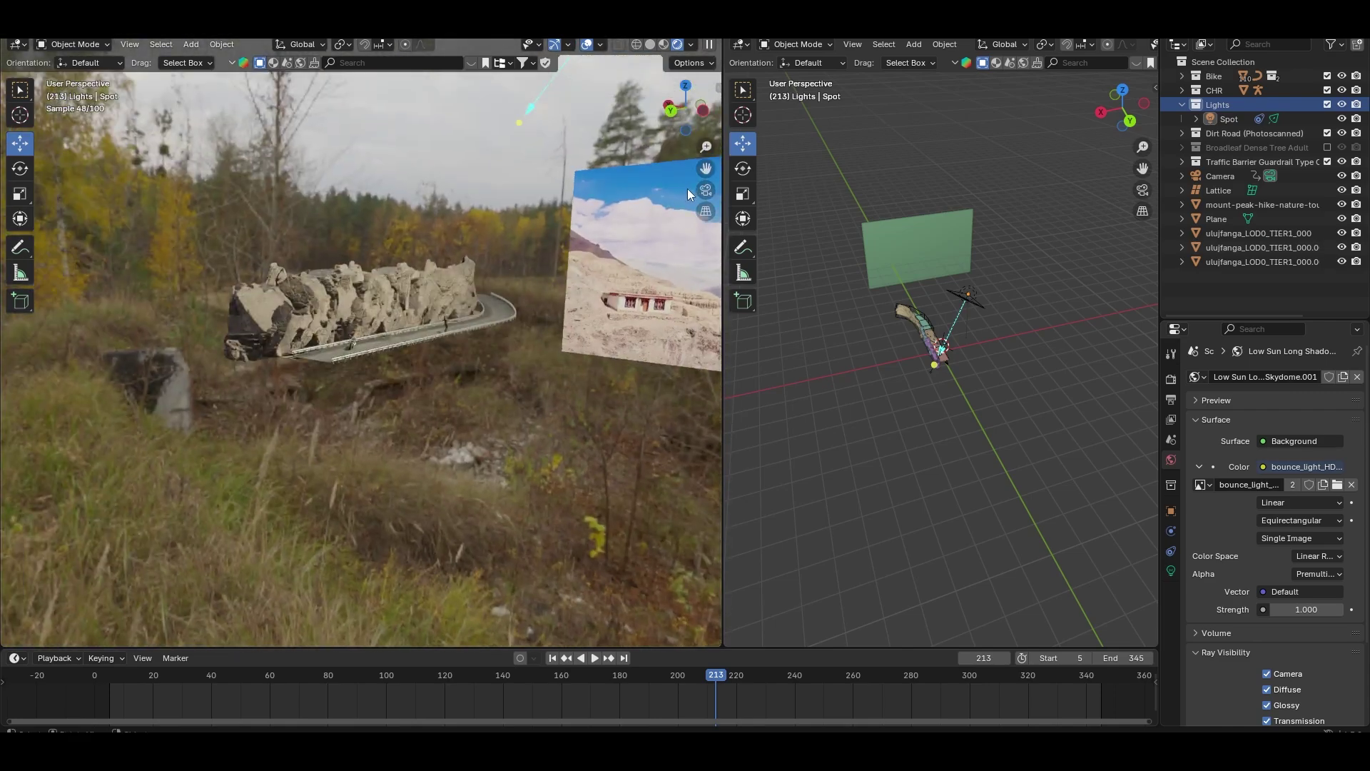
{"action": "left_click", "coordinate": [706, 190]}
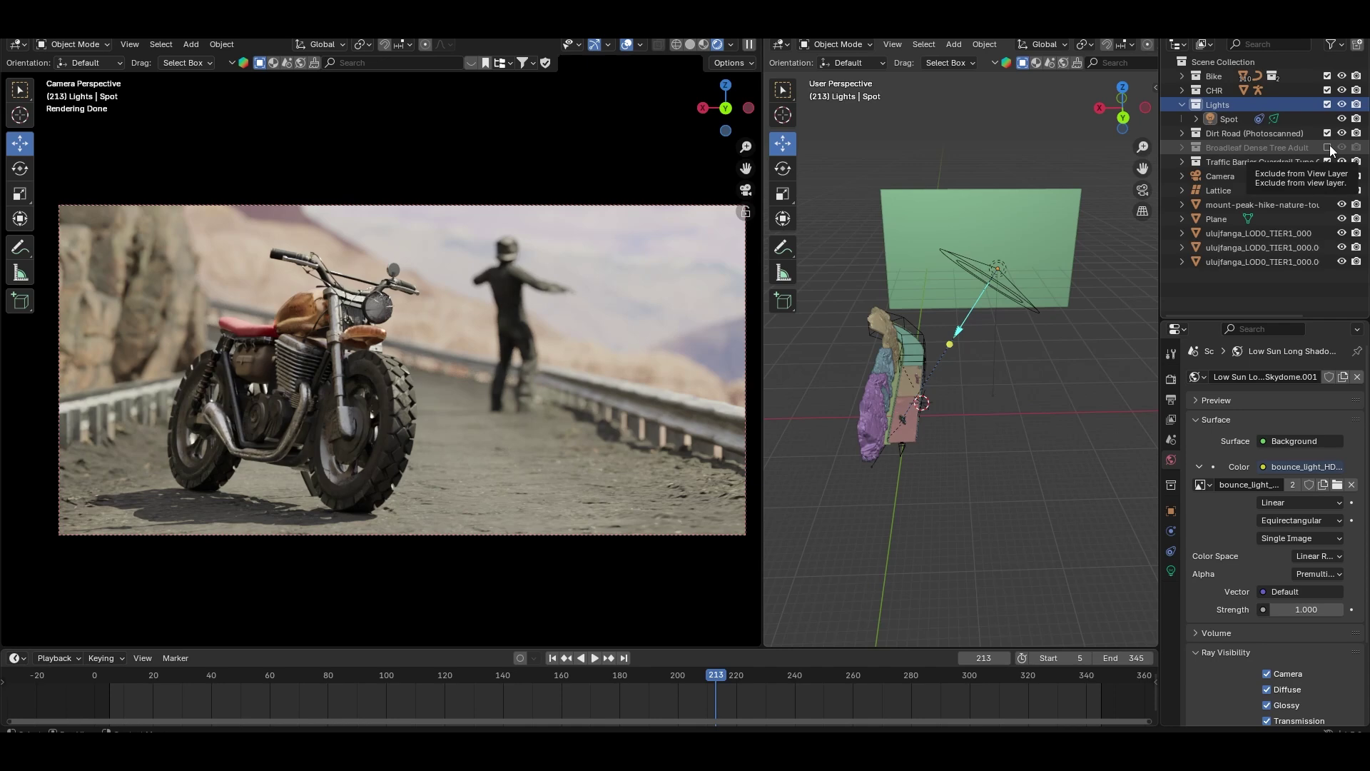
Include Broadleaf Dense Tree Adult in the view layer and select it in the viewport.
{"action": "left_click", "coordinate": [1328, 147]}
{"action": "middle_click_drag", "start_coordinate": [1008, 428], "coordinate": [1094, 400]}
{"action": "scroll", "coordinate": [930, 406], "scroll_direction": "up", "scroll_amount": 5}
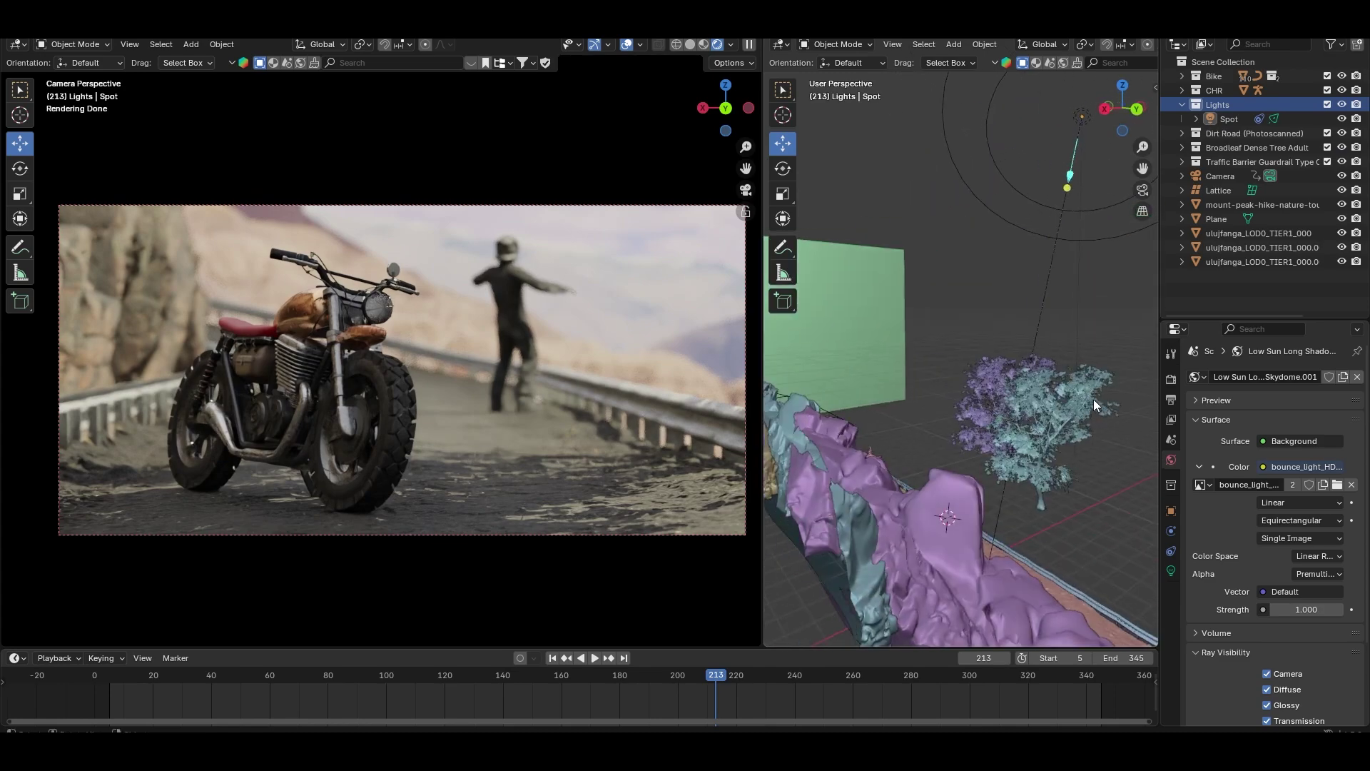
{"action": "left_click", "coordinate": [1047, 428]}
{"action": "middle_click_drag", "start_coordinate": [1087, 511], "coordinate": [928, 464]}
{"action": "scroll", "coordinate": [1093, 347], "scroll_direction": "up", "scroll_amount": 3}
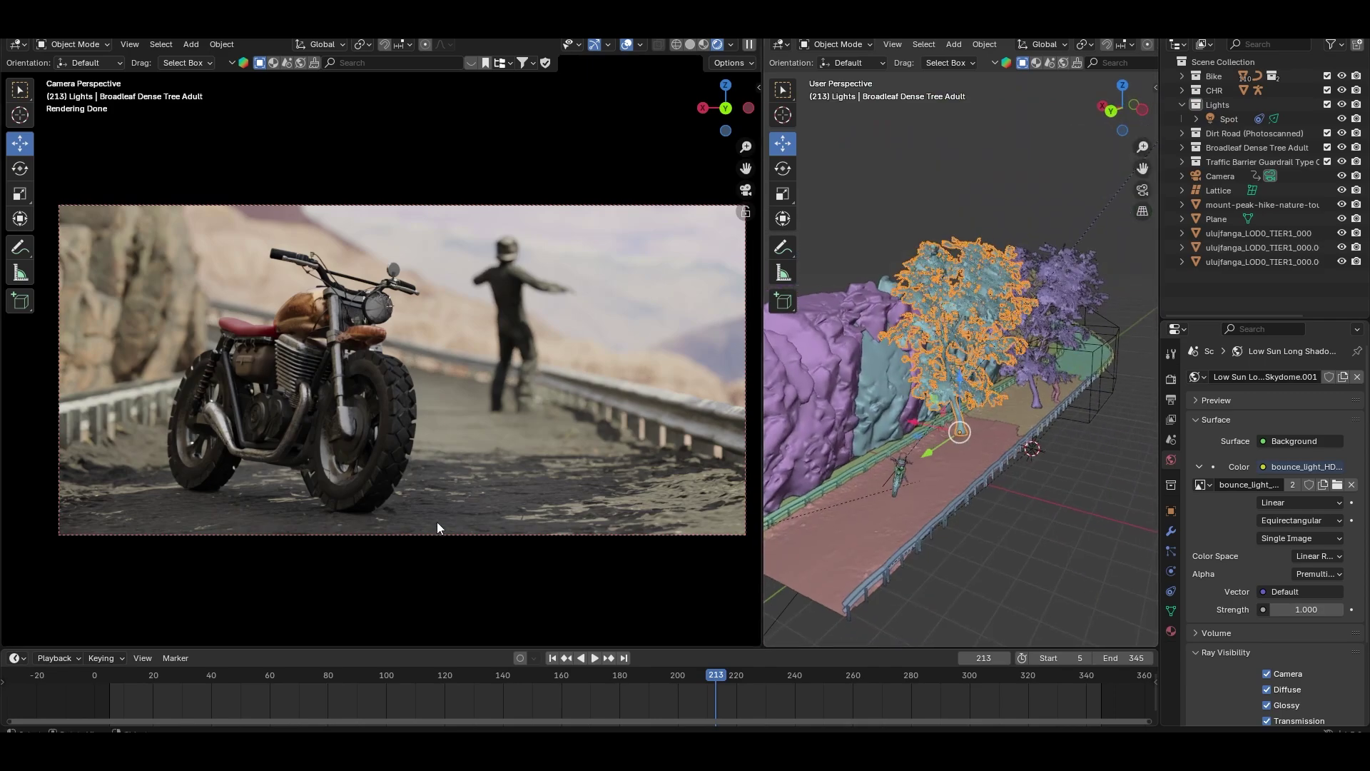
{"action": "middle_click_drag", "start_coordinate": [1020, 475], "coordinate": [1005, 499]}
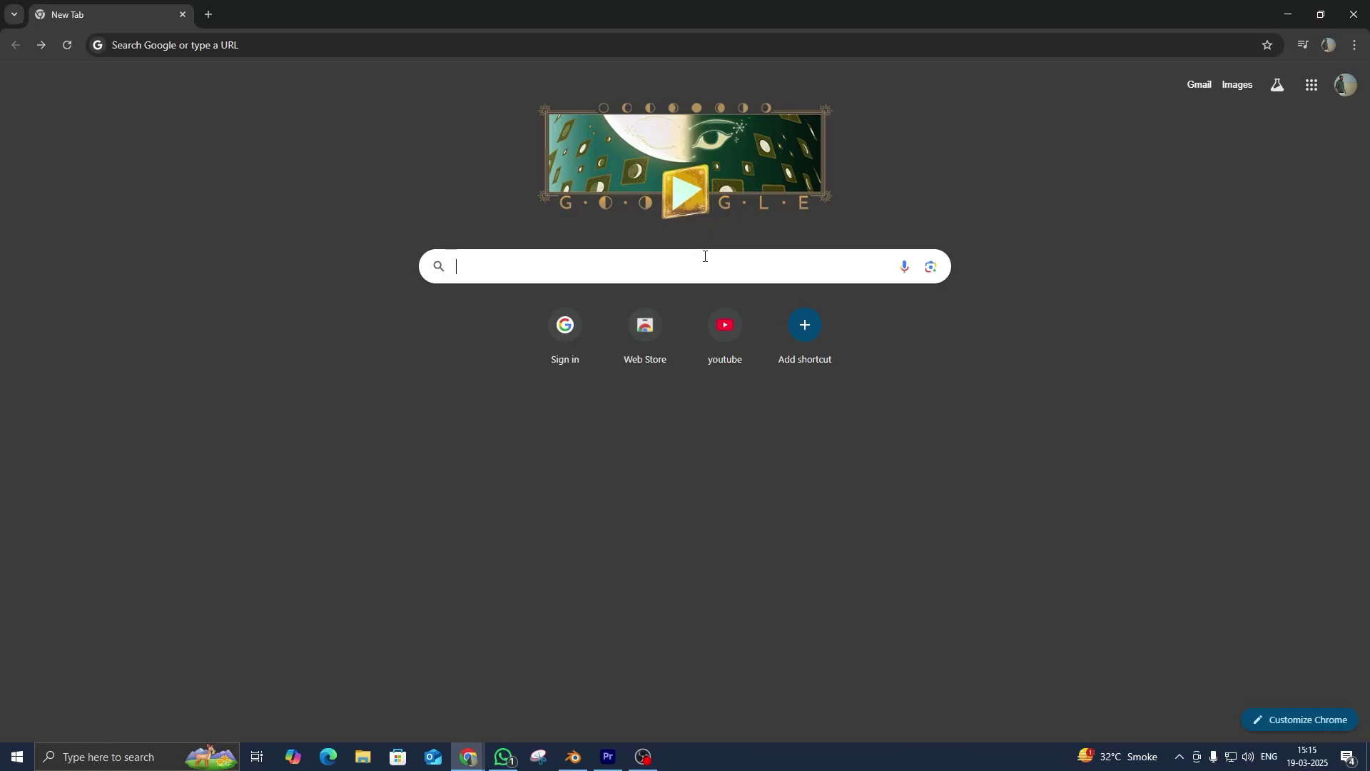
Search for 'gobo' and scroll through the gobo texture image results.
{"action": "type", "text": "gobo"}
{"action": "key", "text": "Return"}
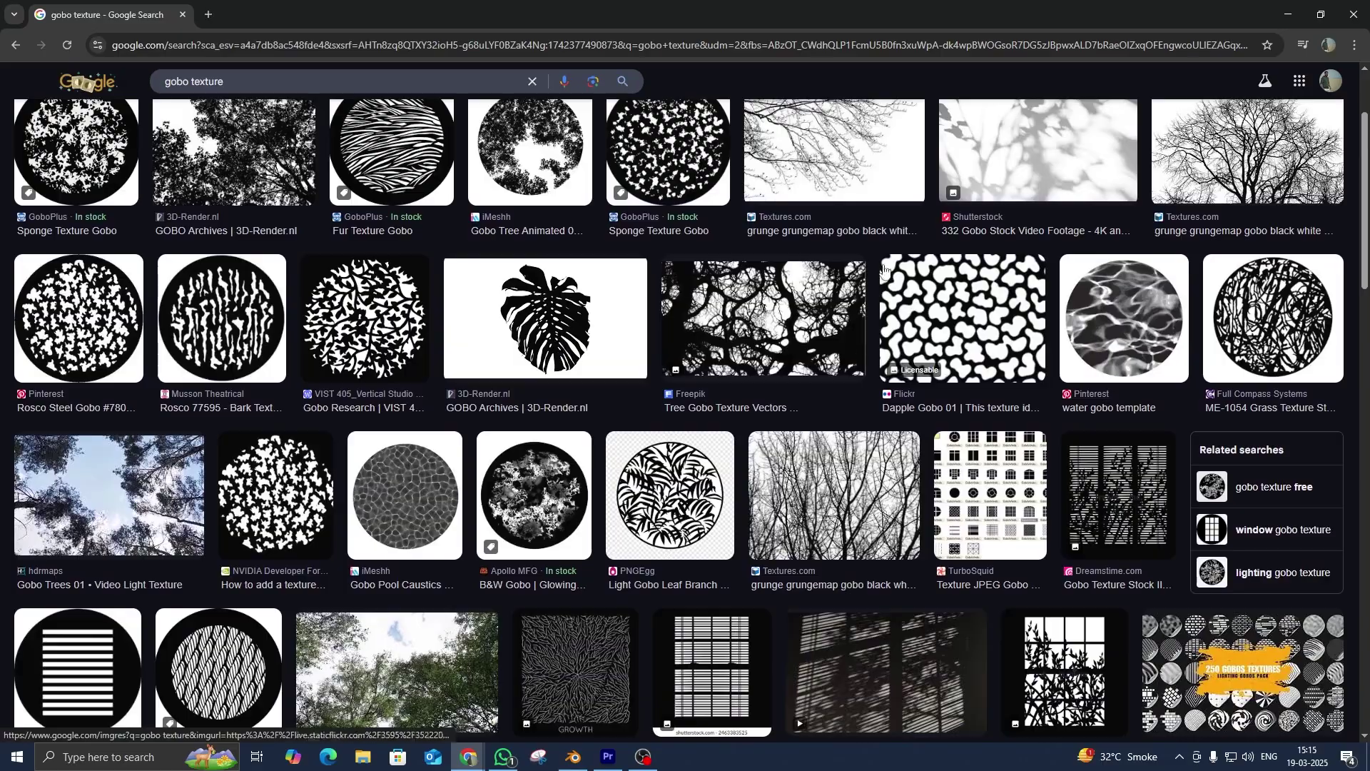
{"action": "scroll", "coordinate": [459, 391], "scroll_direction": "down", "scroll_amount": 3}
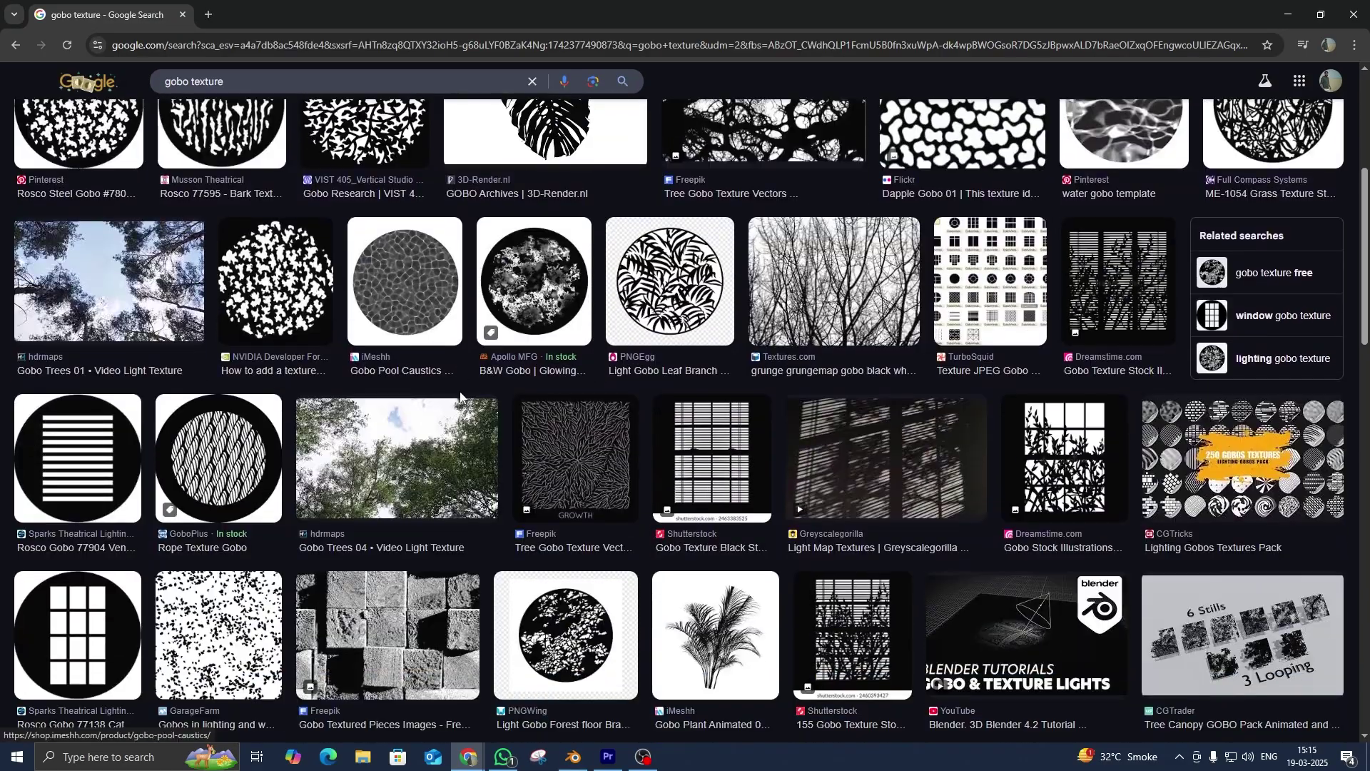
{"action": "scroll", "coordinate": [1167, 333], "scroll_direction": "up", "scroll_amount": 5}
{"action": "scroll", "coordinate": [200, 450], "scroll_direction": "down", "scroll_amount": 7}
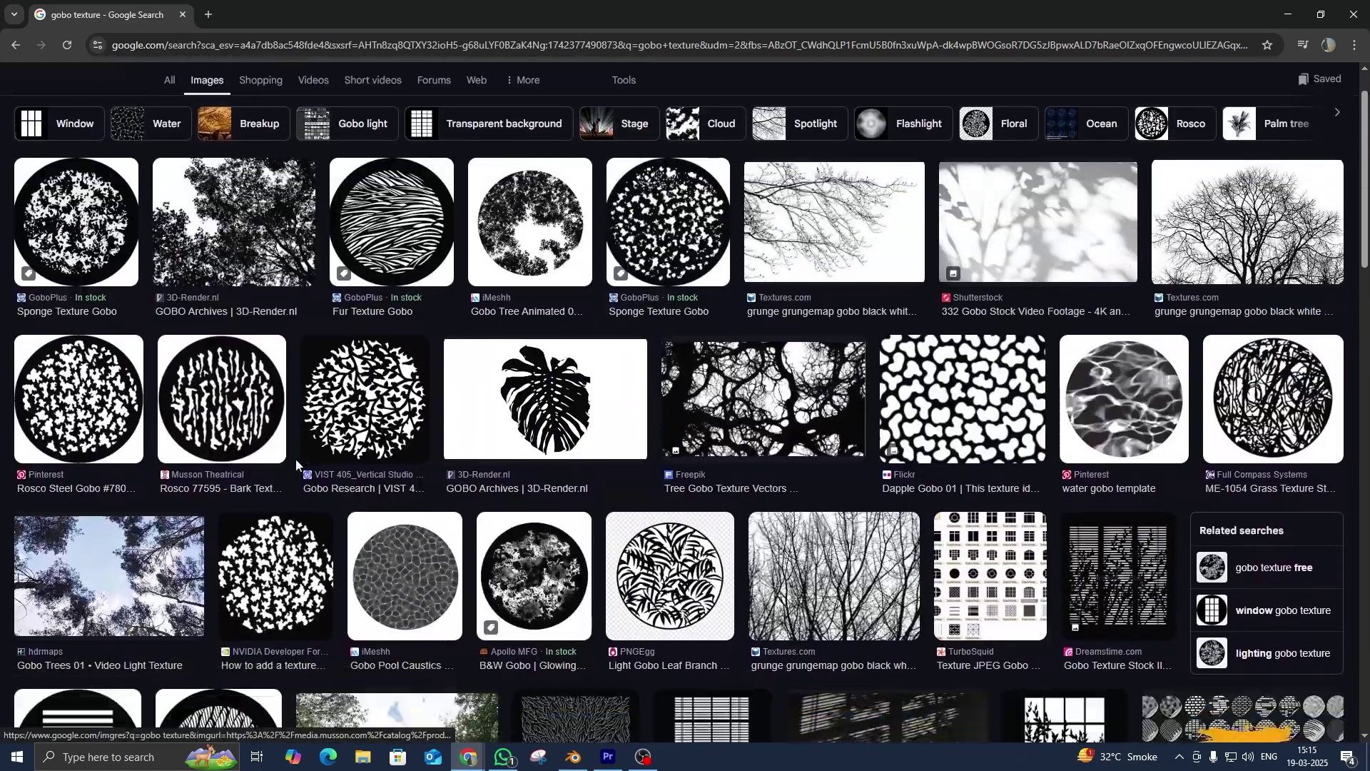
{"action": "scroll", "coordinate": [299, 465], "scroll_direction": "down", "scroll_amount": 5}
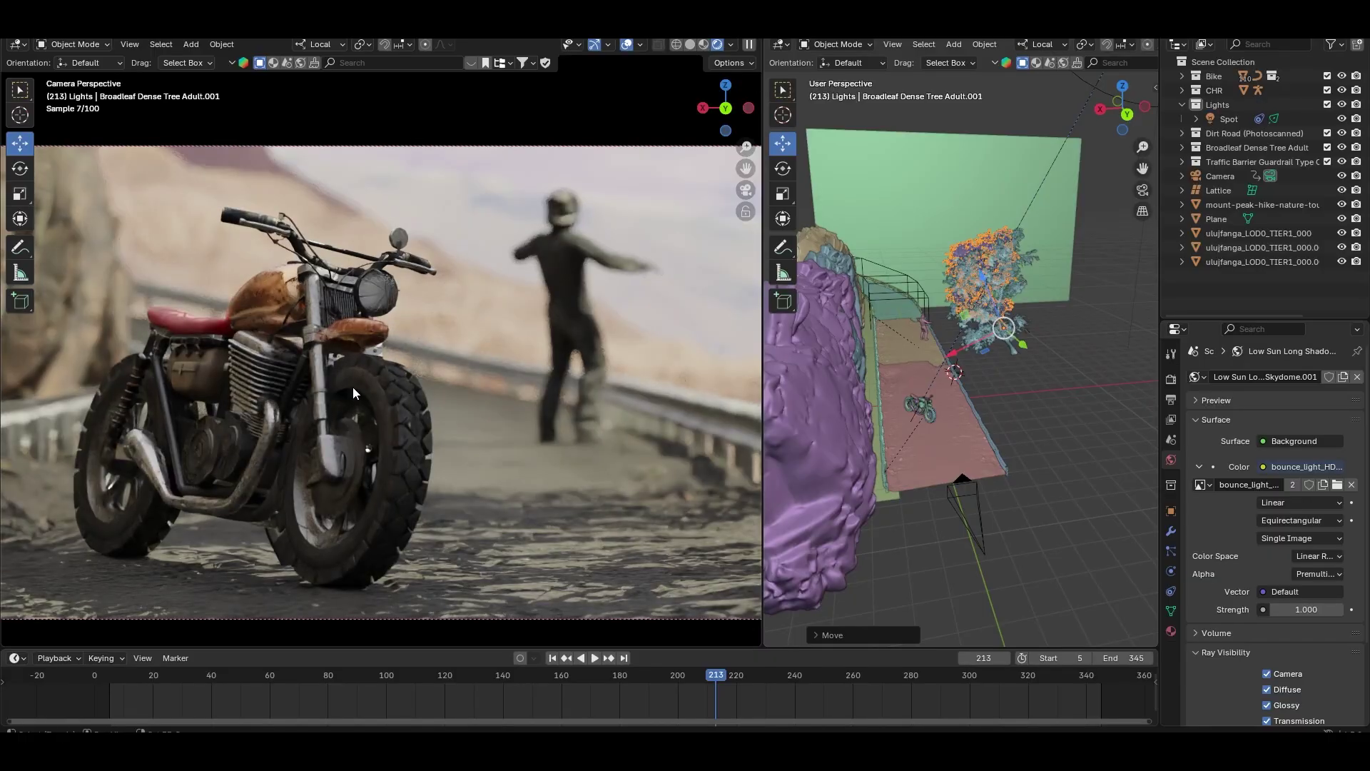
{"action": "scroll", "coordinate": [451, 367], "scroll_direction": "up", "scroll_amount": 6}
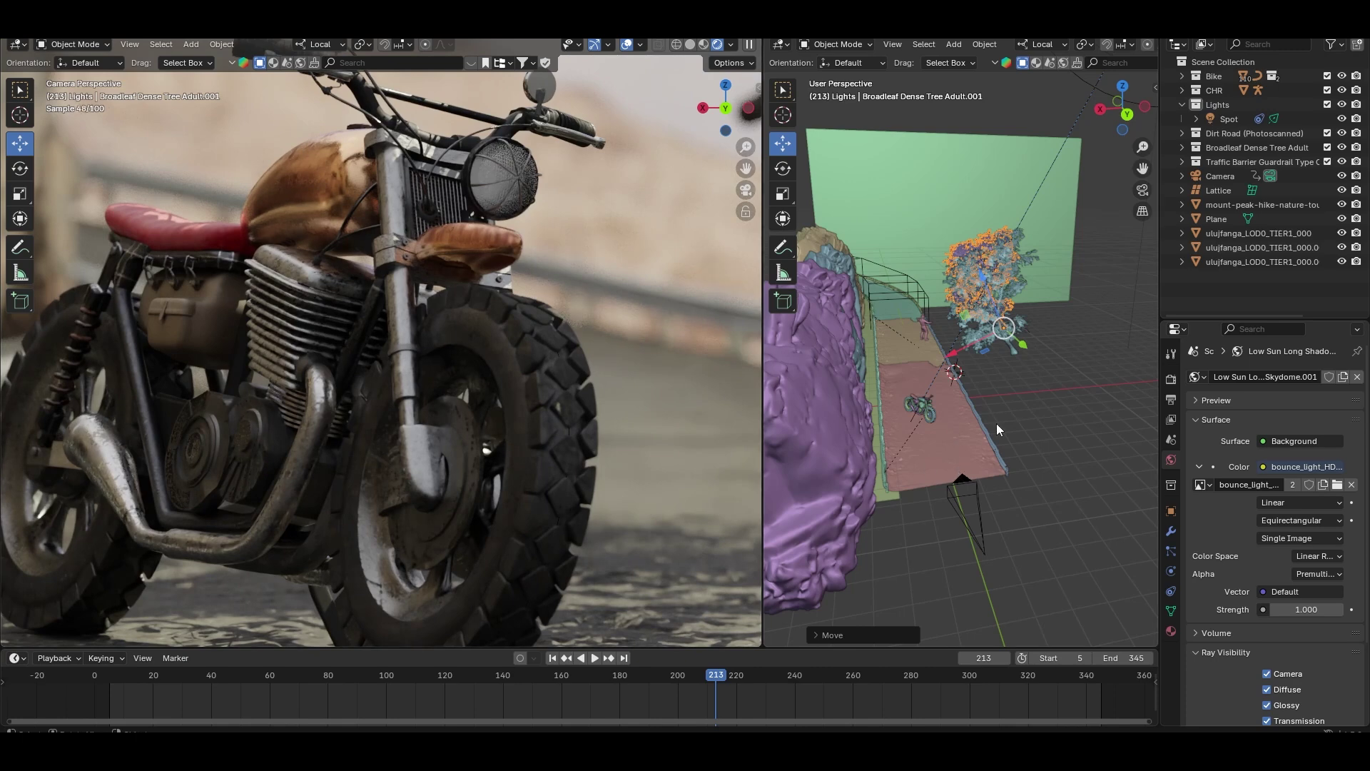
Add 20 W area lights to the Lights collection and lower Area.001 about 2 m on Z.
{"action": "left_click", "coordinate": [1226, 104]}
{"action": "left_click", "coordinate": [953, 45]}
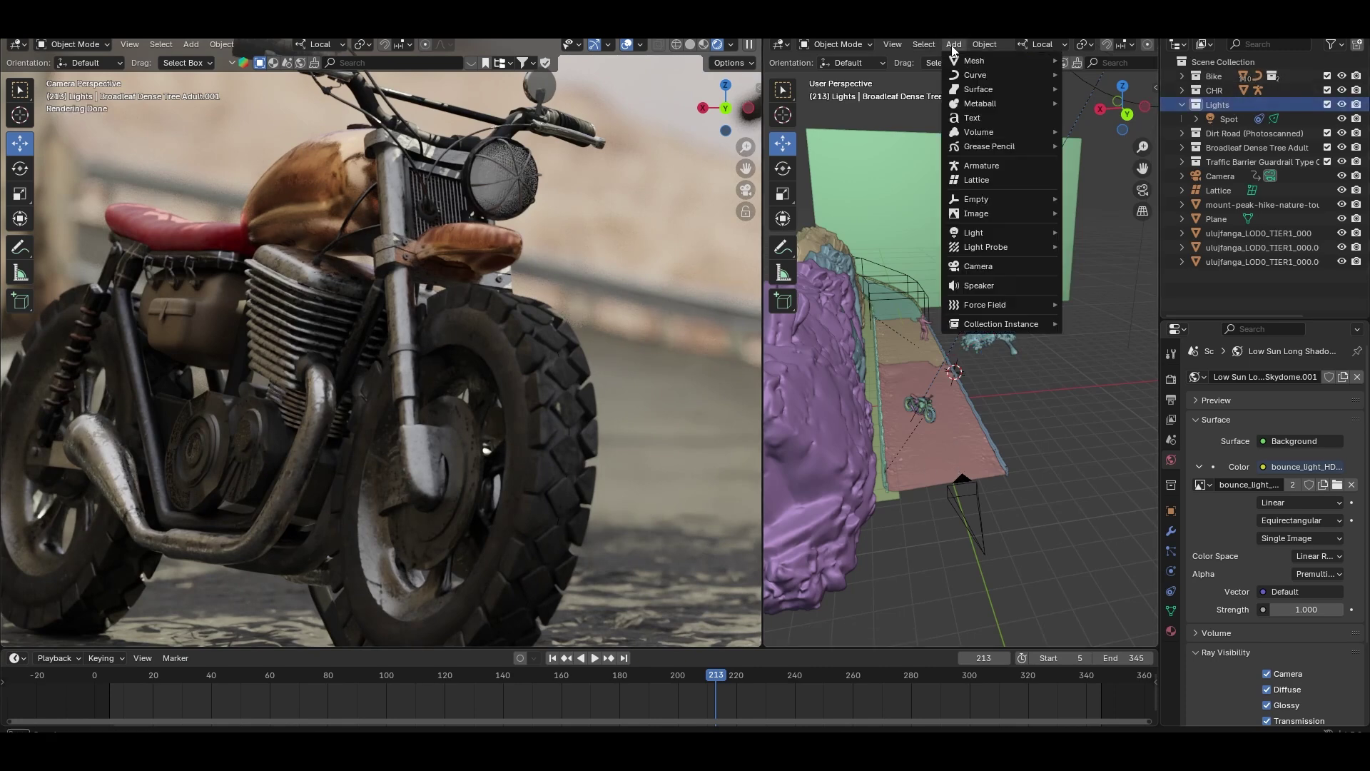
{"action": "mouse_move", "coordinate": [1044, 239]}
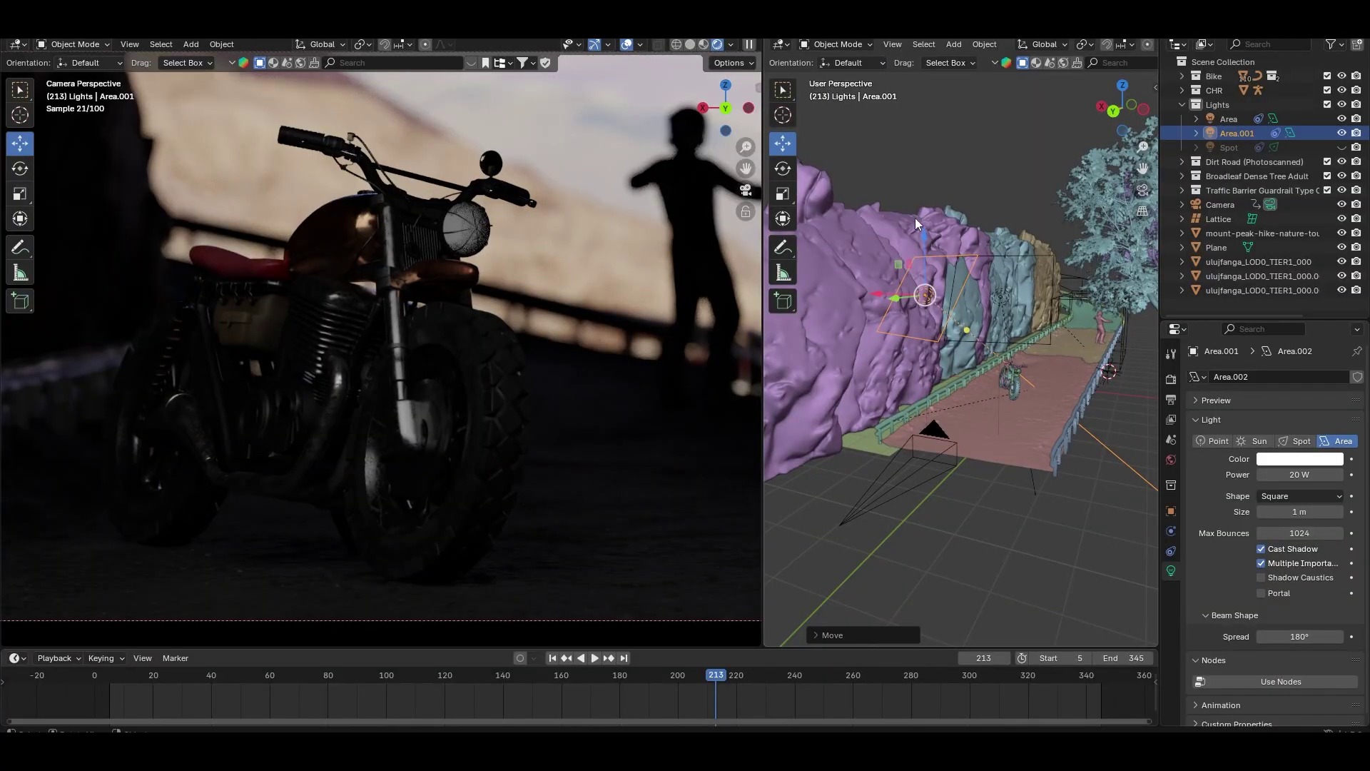
{"action": "key", "text": "g"}
{"action": "key", "text": "z"}
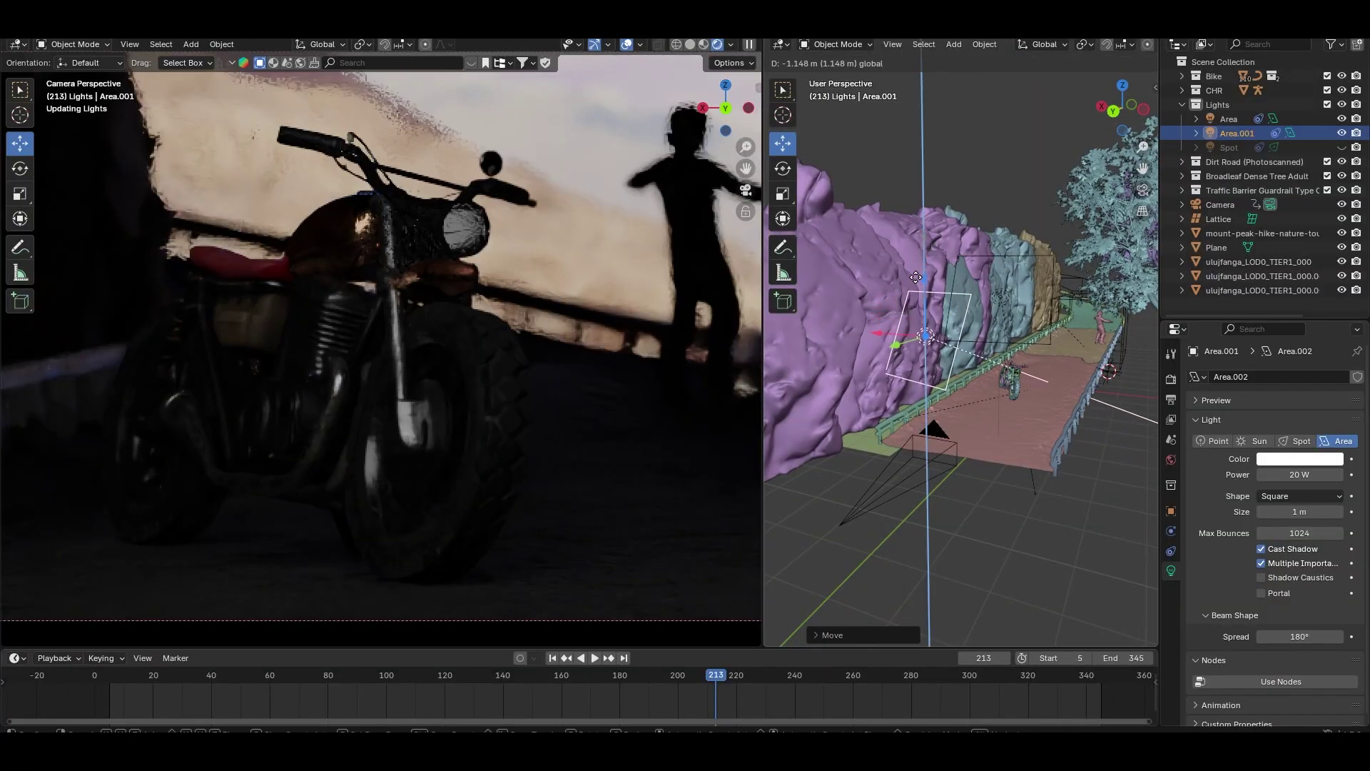